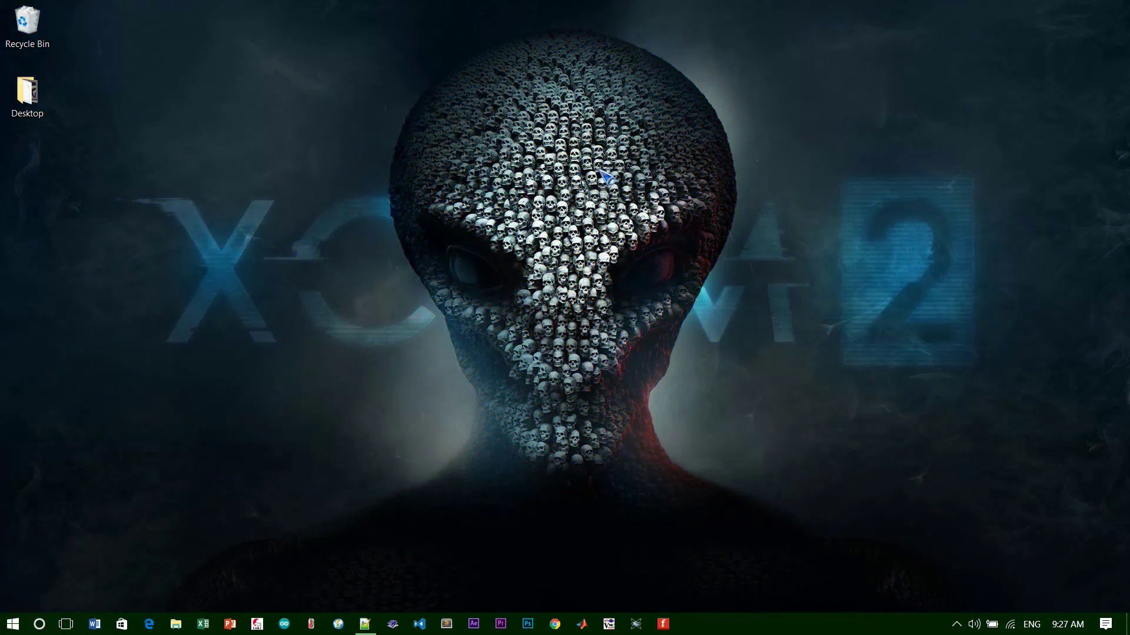
- Test the Start search box with junk text 'cdsdsfd', then clear it
key("super")
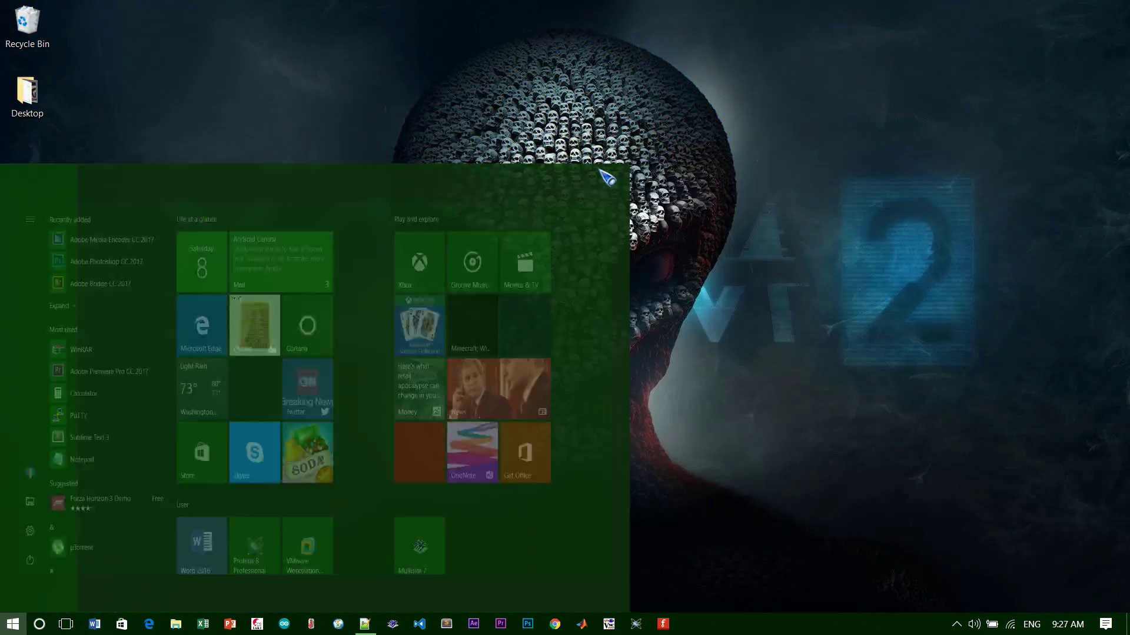
key("super+s")
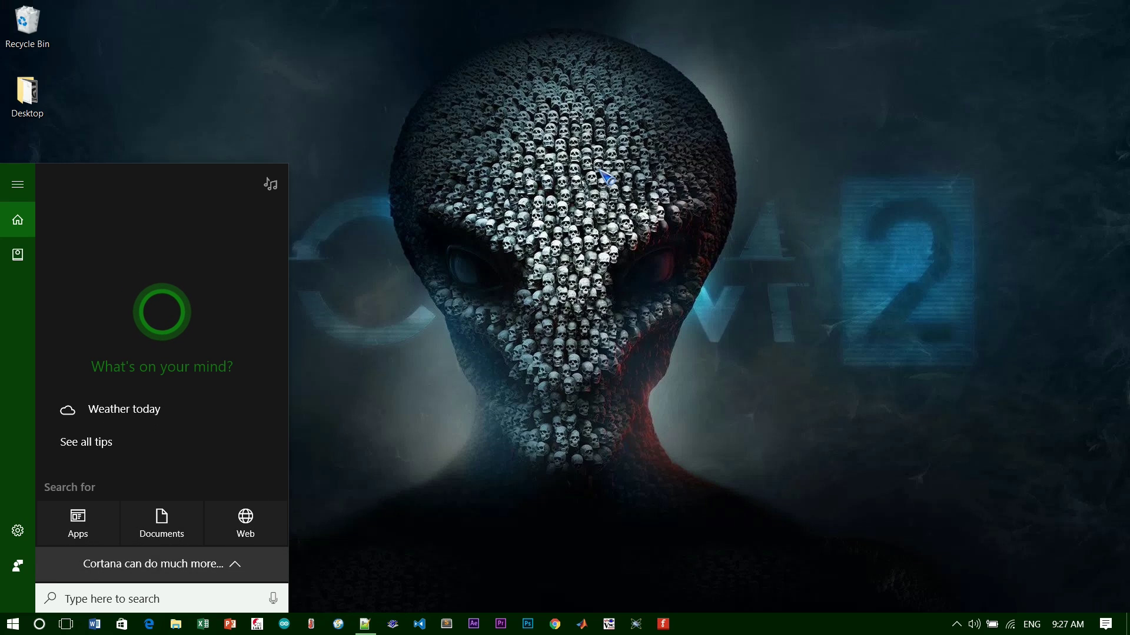
type("cdsdsfd")
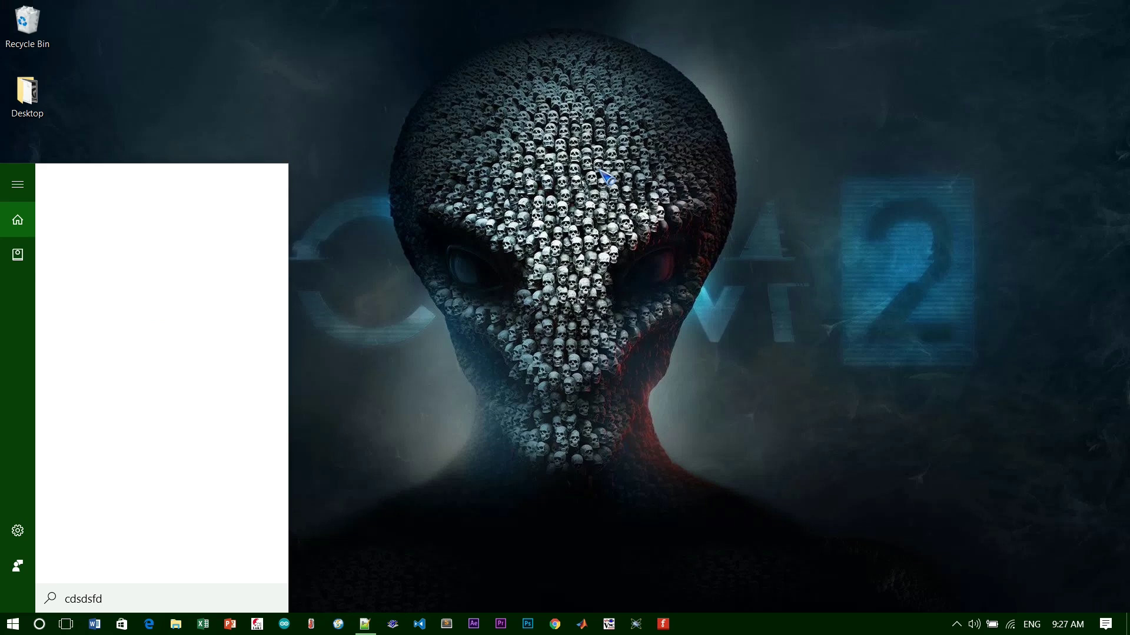
key("ctrl+a")
key("BackSpace")
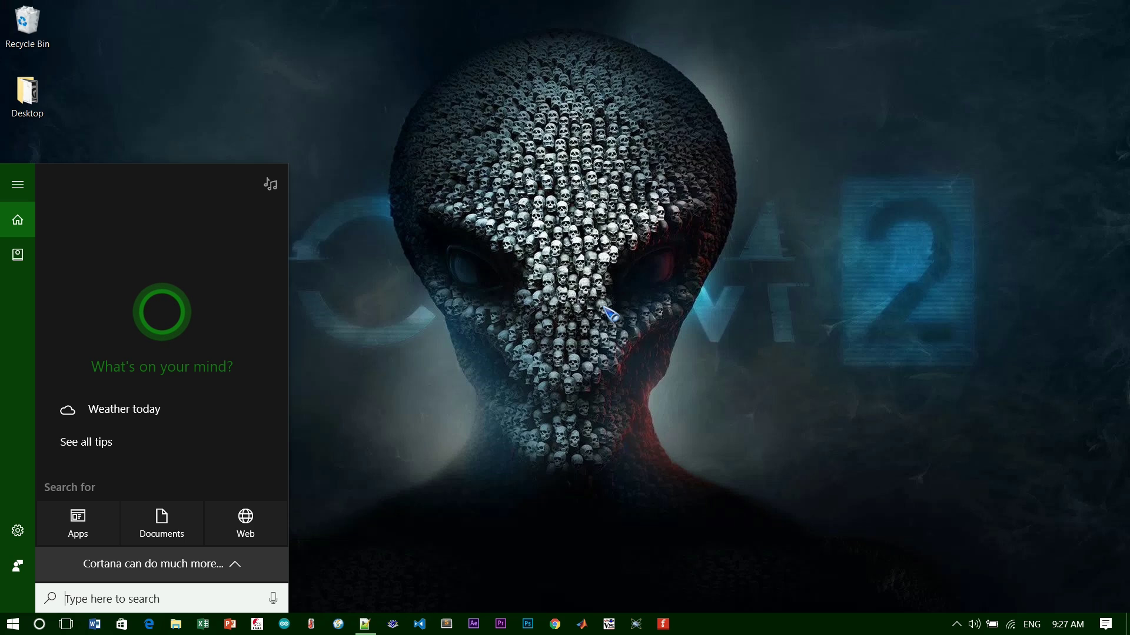
- Refresh the desktop from its right-click menu
right_click(498, 169)
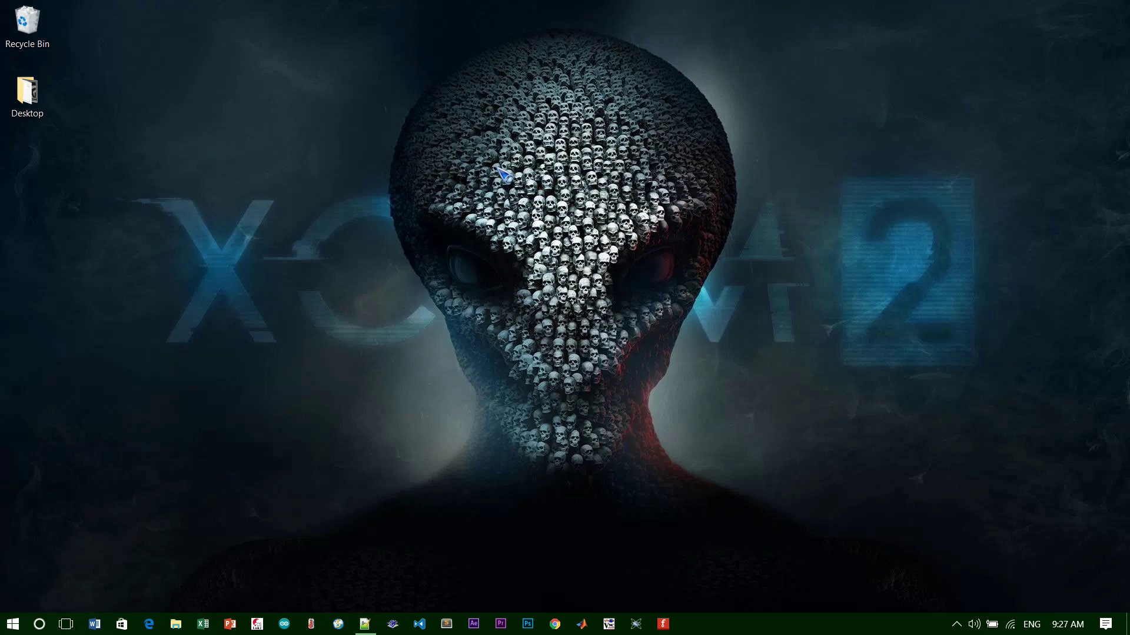
left_click(528, 213)
right_click(460, 197)
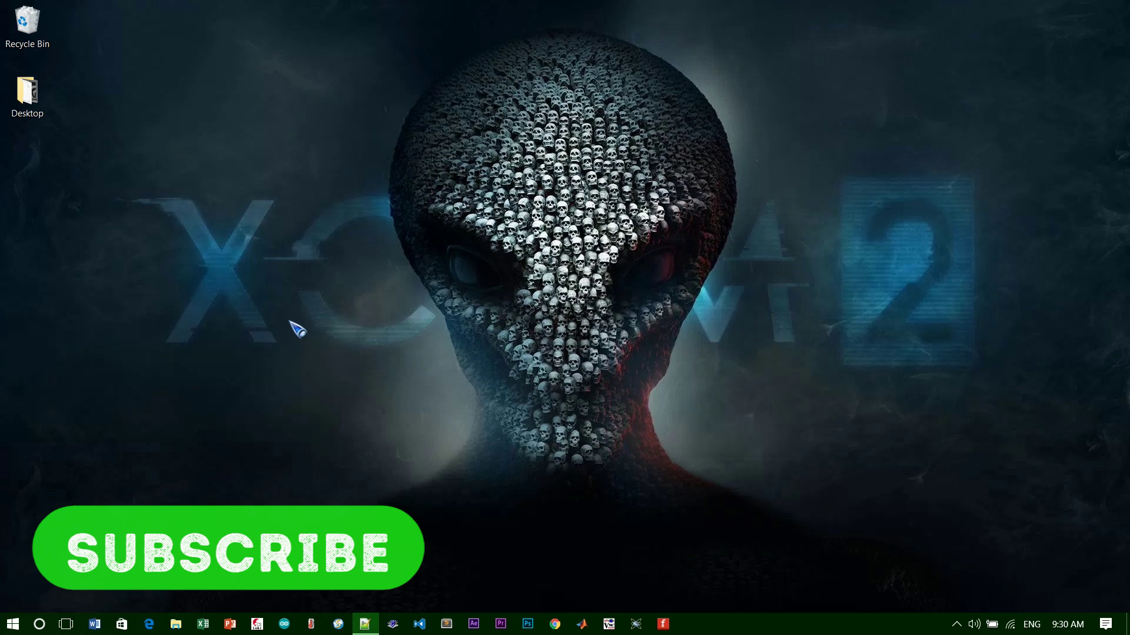
- Open Local Disk (C:) and then its Windows folder
scroll(231, 402, "down", 2)
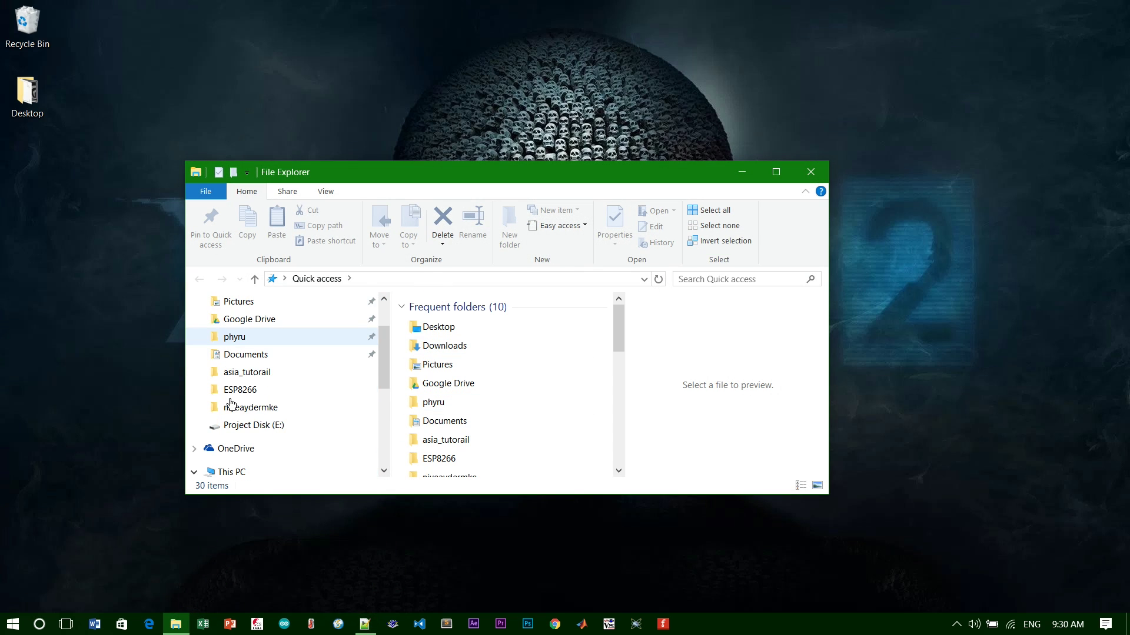
scroll(232, 404, "down", 5)
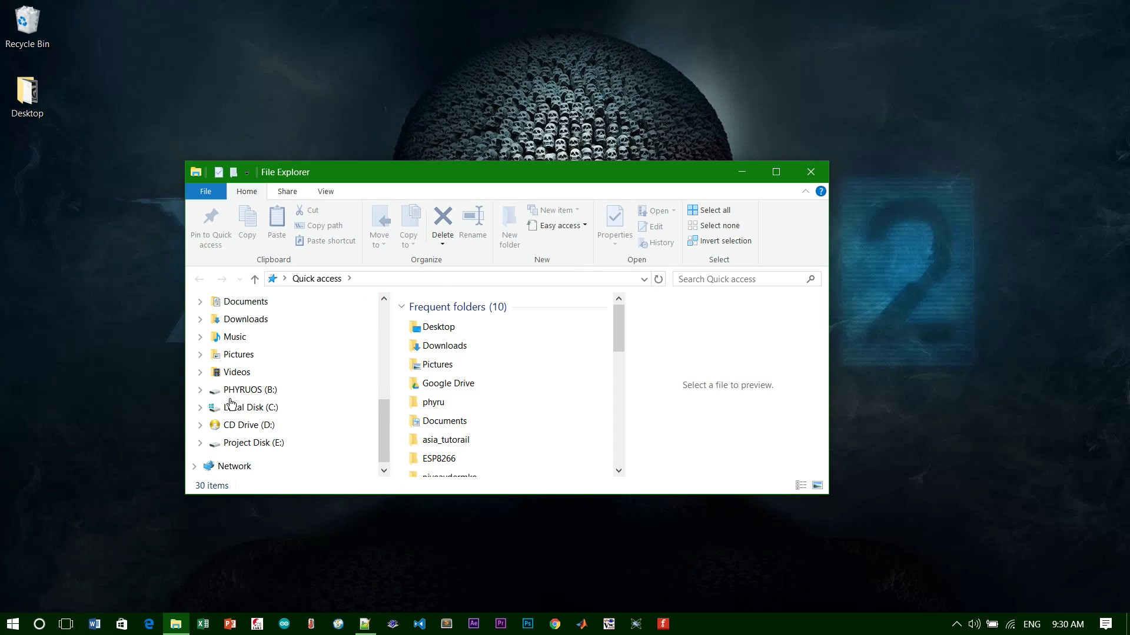
left_click(269, 394)
scroll(471, 382, "down", 2)
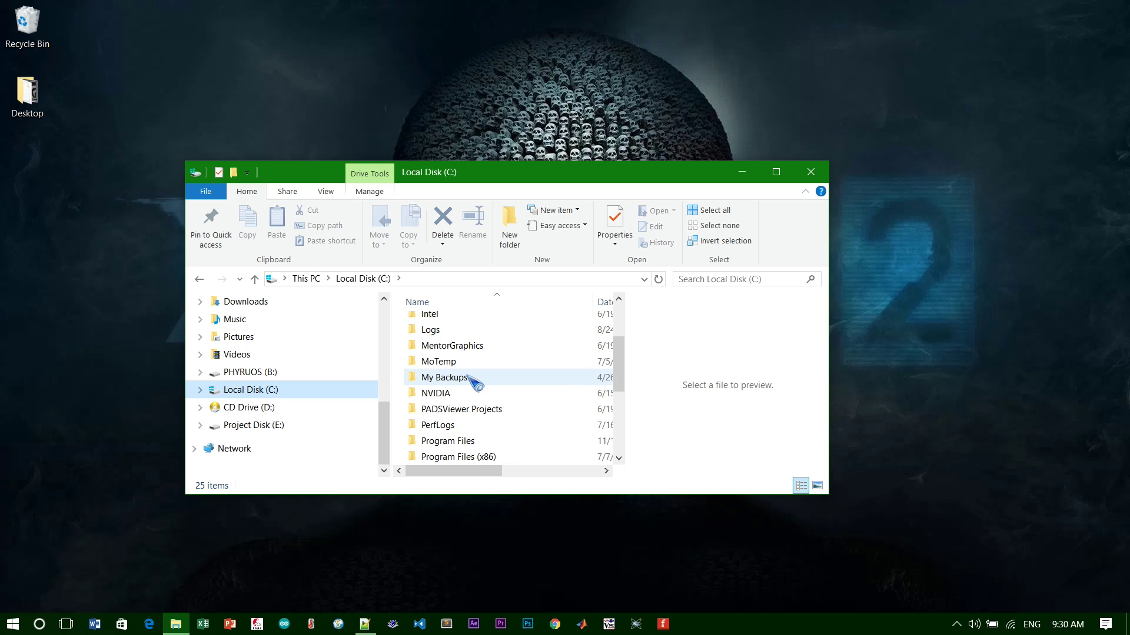
scroll(469, 379, "down", 3)
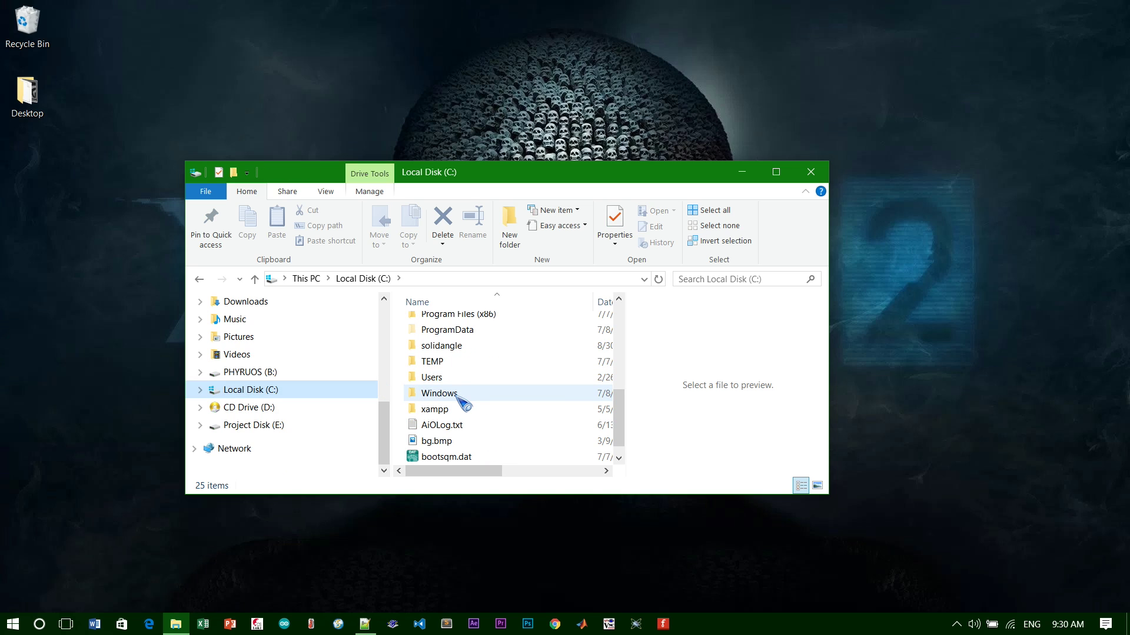
left_click(457, 395)
double_click(456, 394)
- Jump to the S folders and open System32
left_click(456, 394)
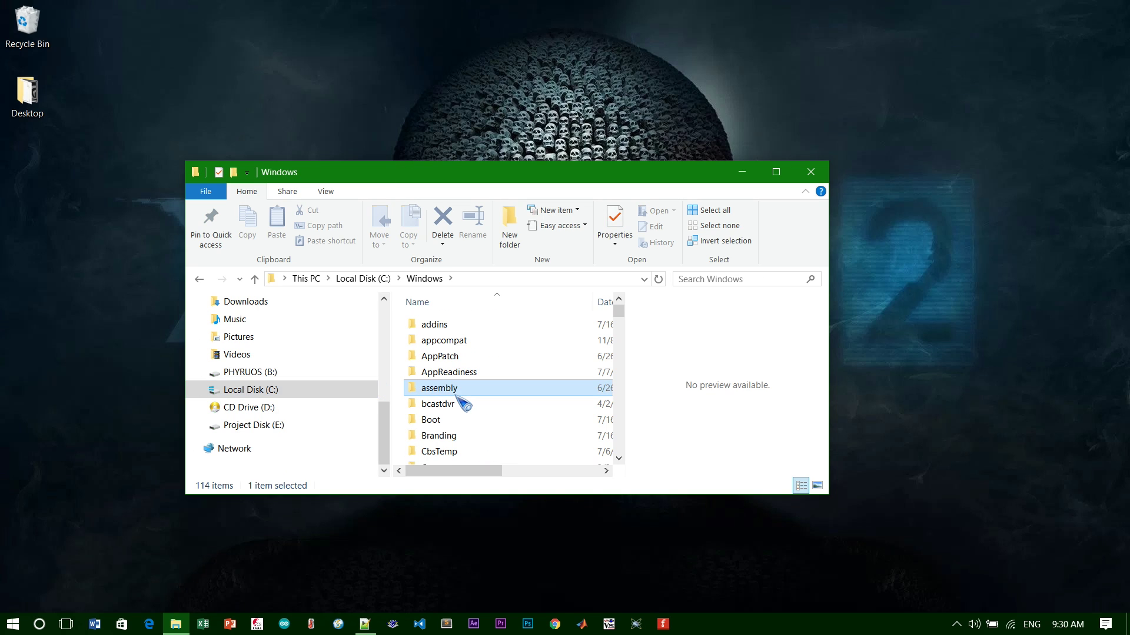
key("s")
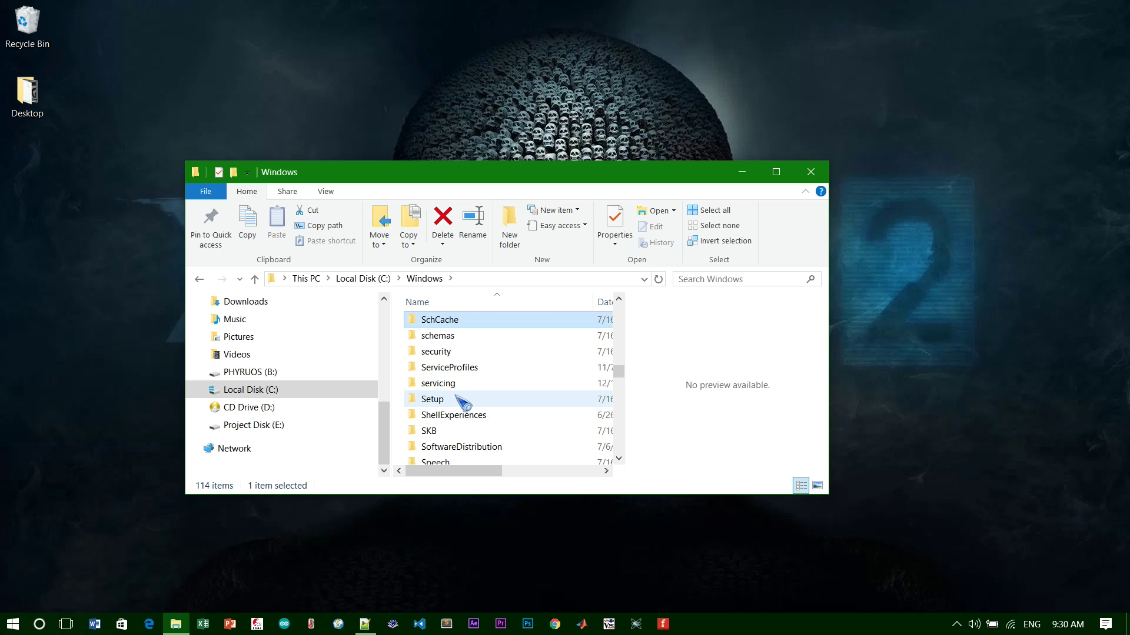
scroll(463, 403, "down", 3)
left_click(464, 380)
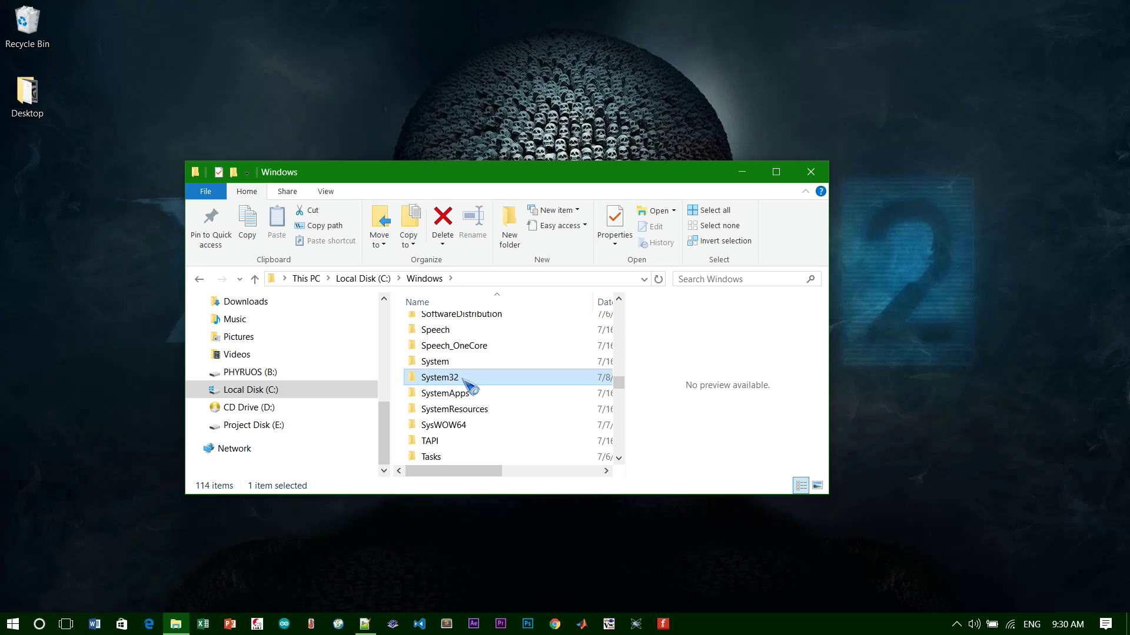
double_click(464, 380)
- Jump to the System32 files starting with C
scroll(471, 387, "down", 15)
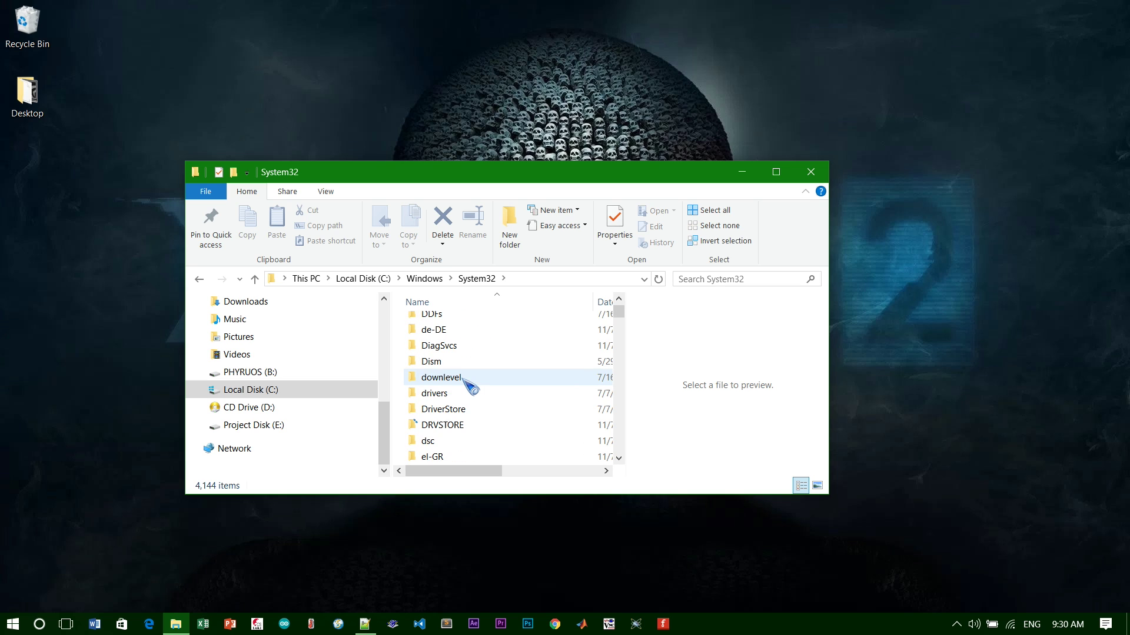
scroll(471, 387, "down", 15)
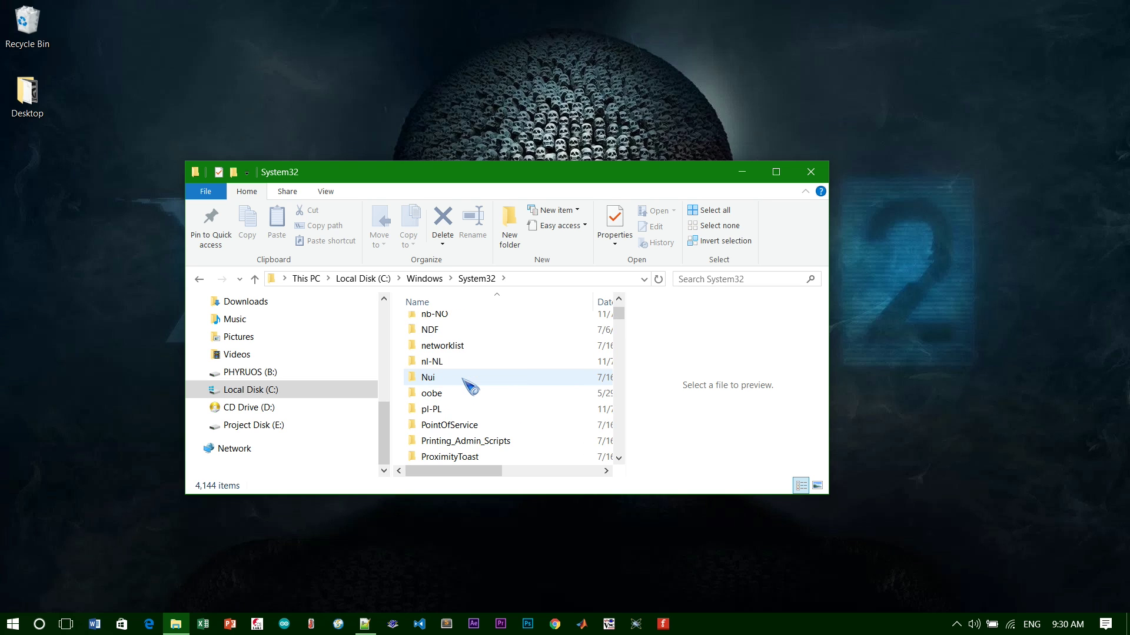
scroll(463, 380, "down", 15)
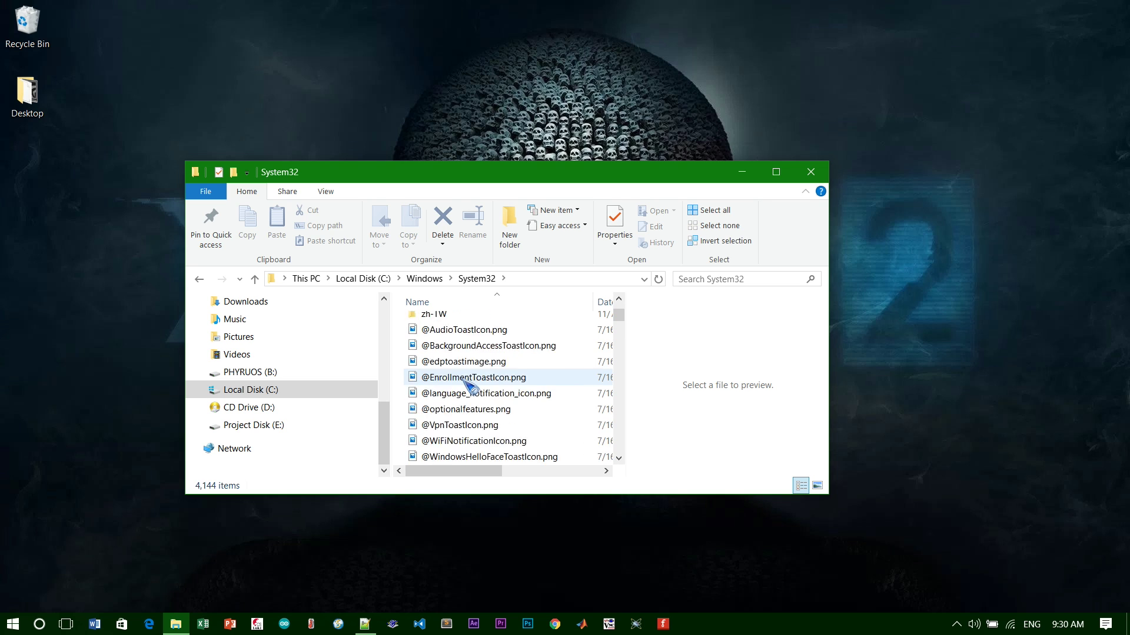
left_click(467, 425)
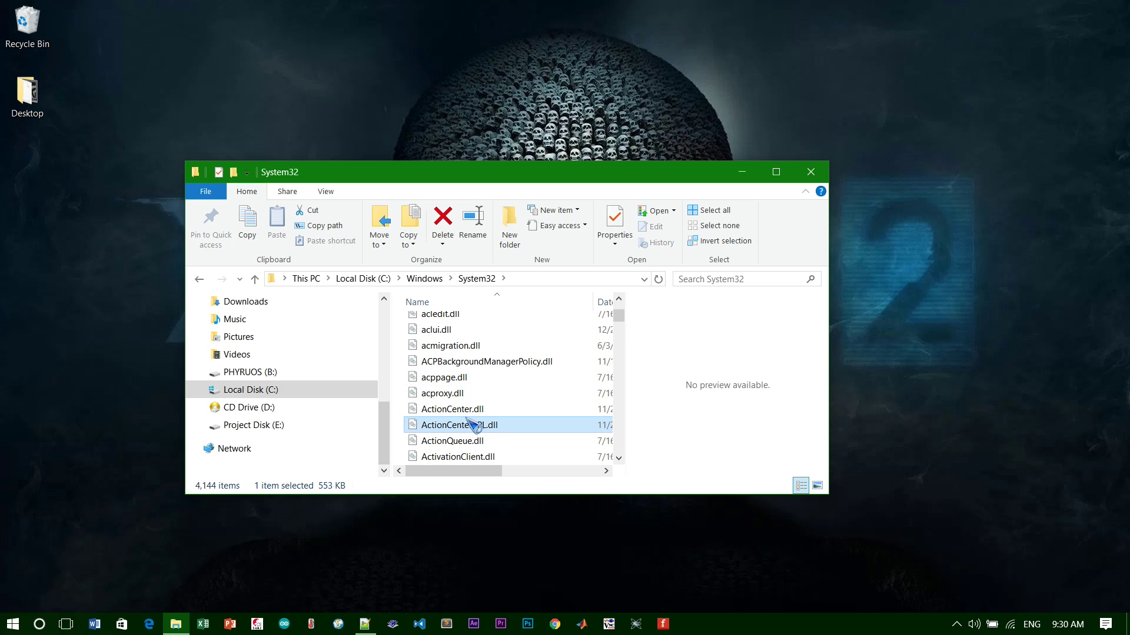
key("c")
- Scroll through the C files and maximize the System32 window
scroll(471, 424, "down", 20)
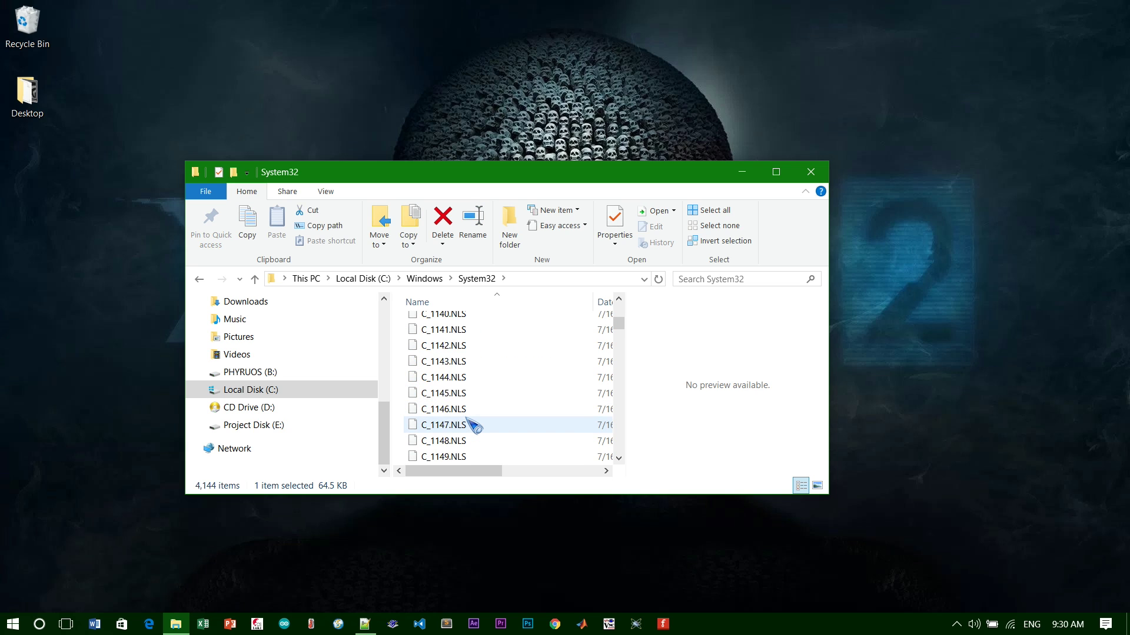
scroll(471, 429, "down", 20)
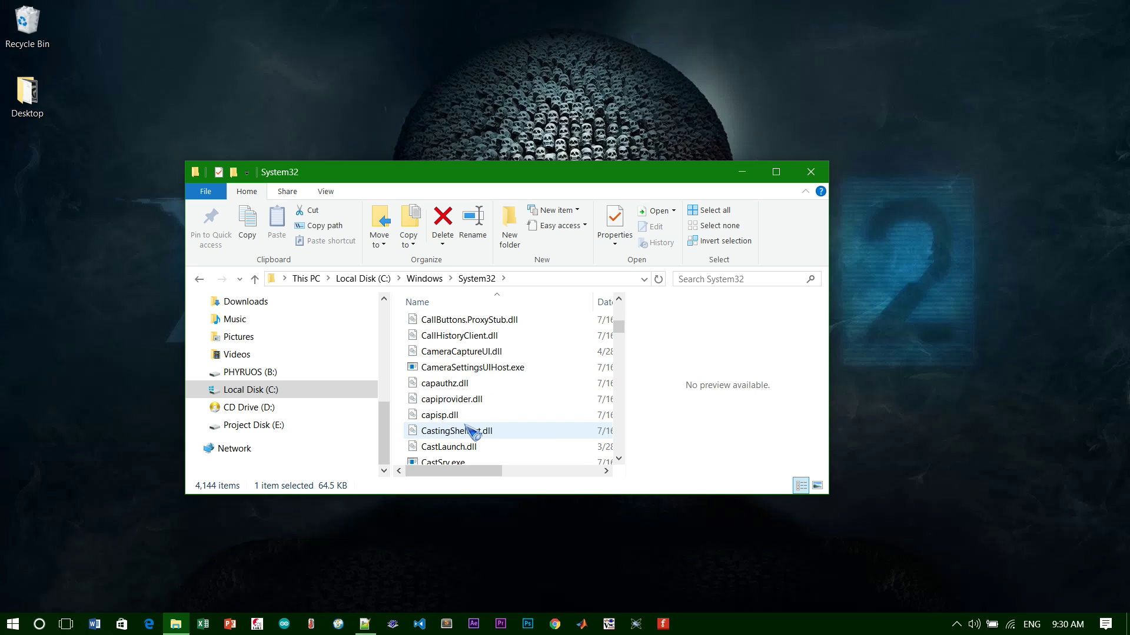
scroll(471, 431, "down", 8)
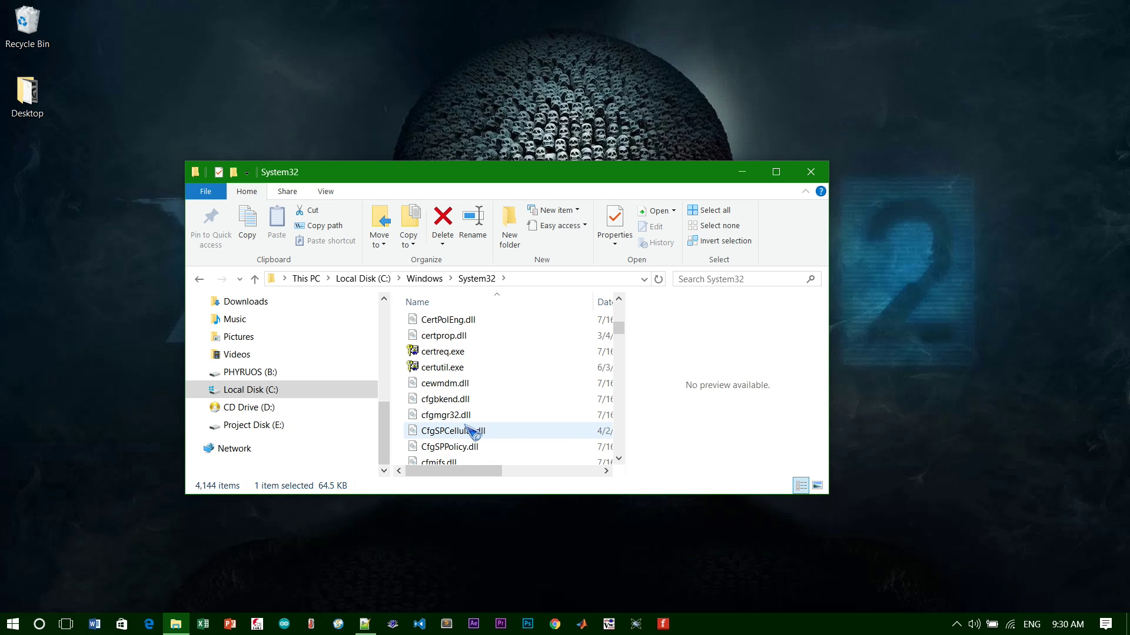
scroll(470, 431, "down", 15)
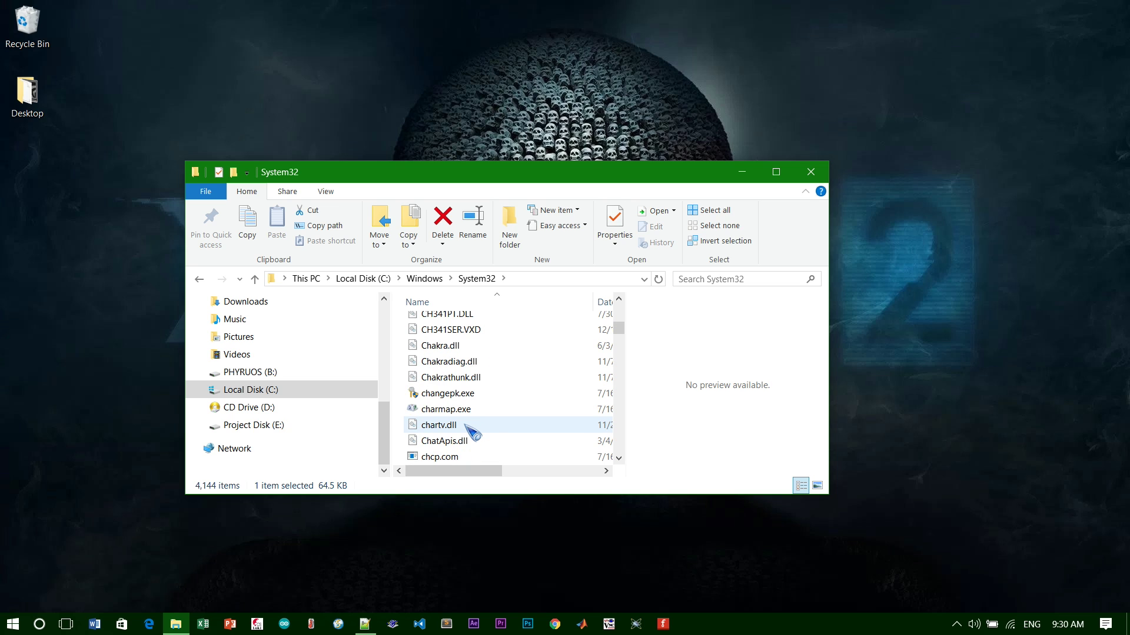
scroll(471, 432, "down", 7)
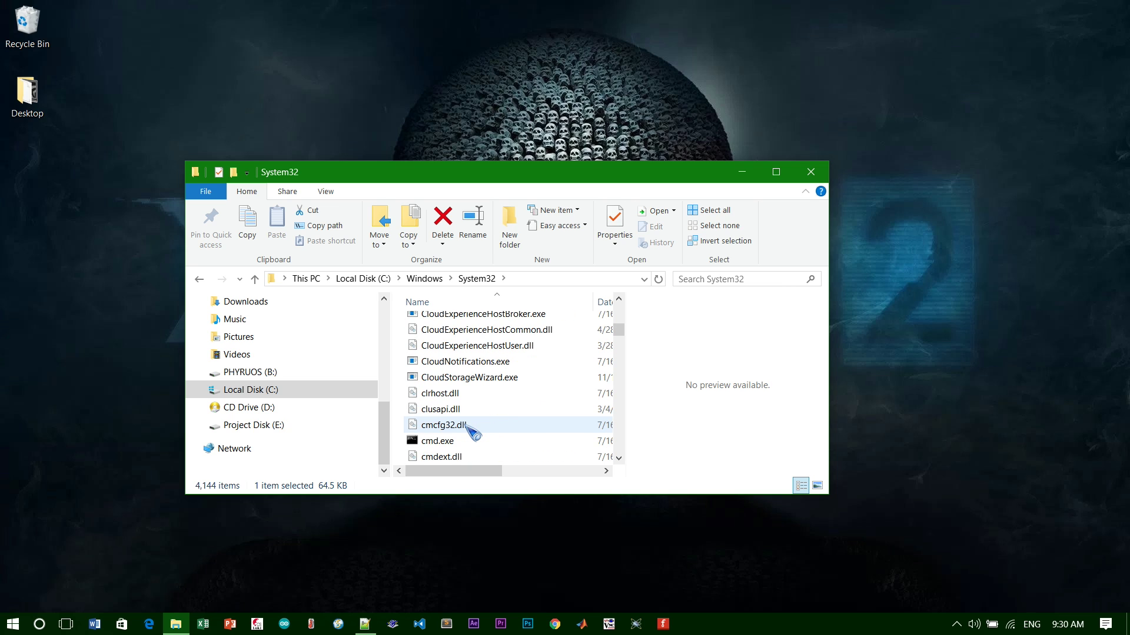
scroll(471, 431, "down", 10)
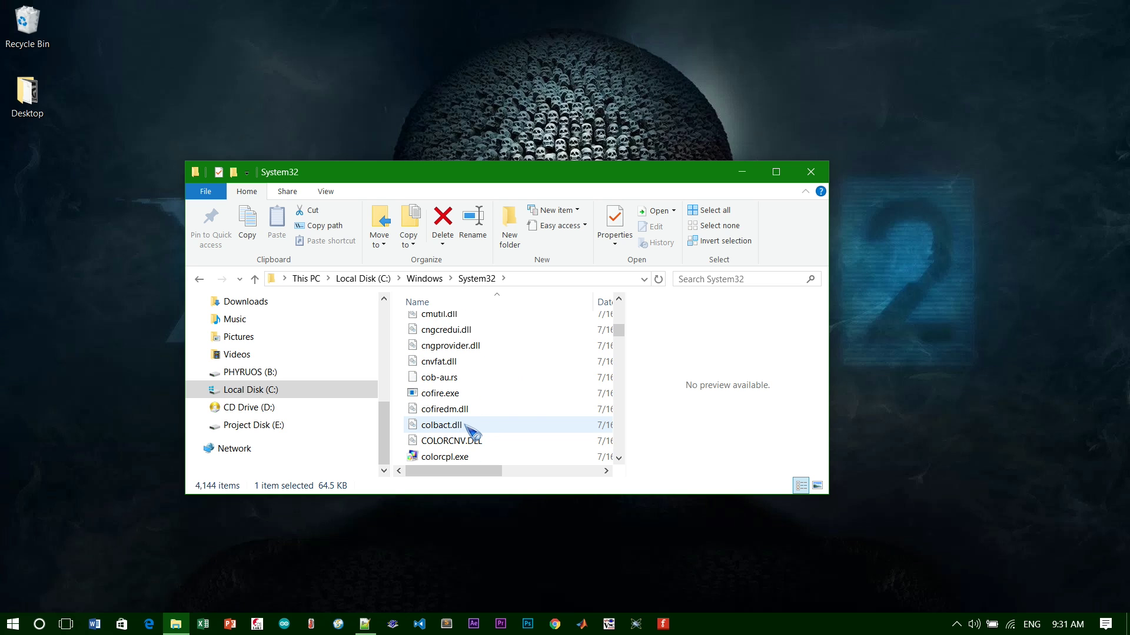
scroll(471, 431, "down", 3)
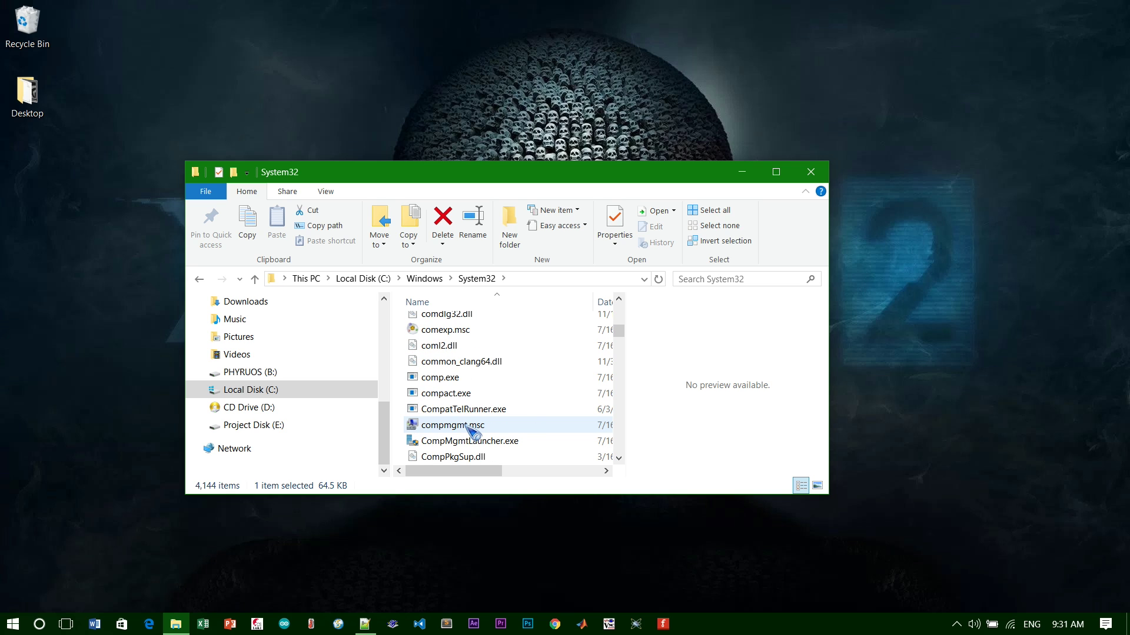
left_click(775, 174)
- Scroll to ctfmon.exe in System32 and select it
scroll(330, 435, "down", 3)
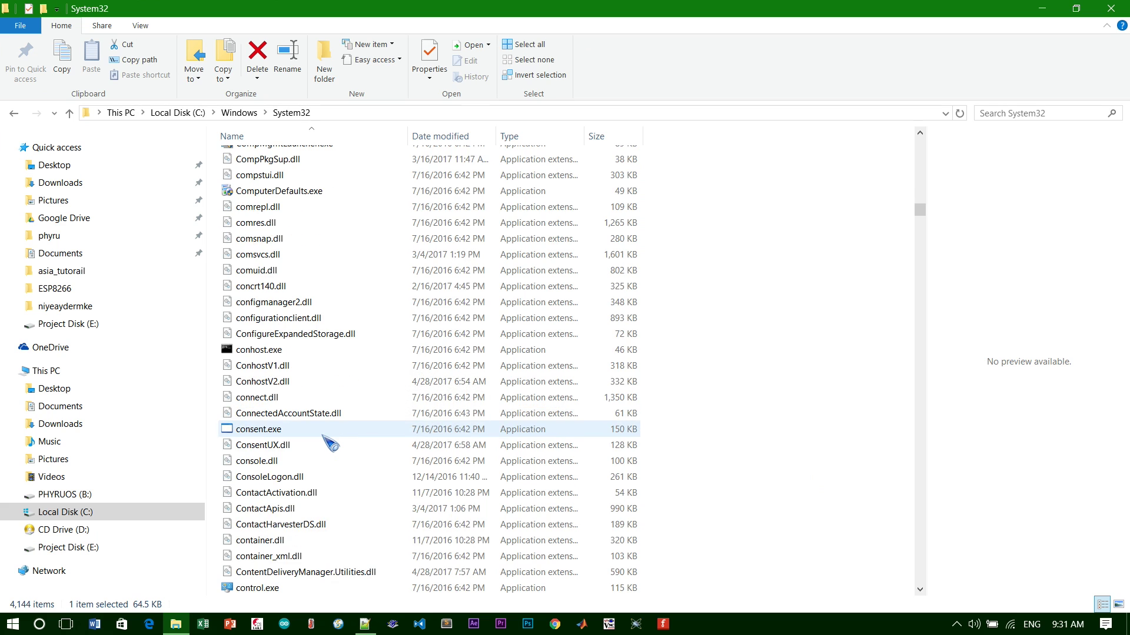
scroll(331, 445, "down", 15)
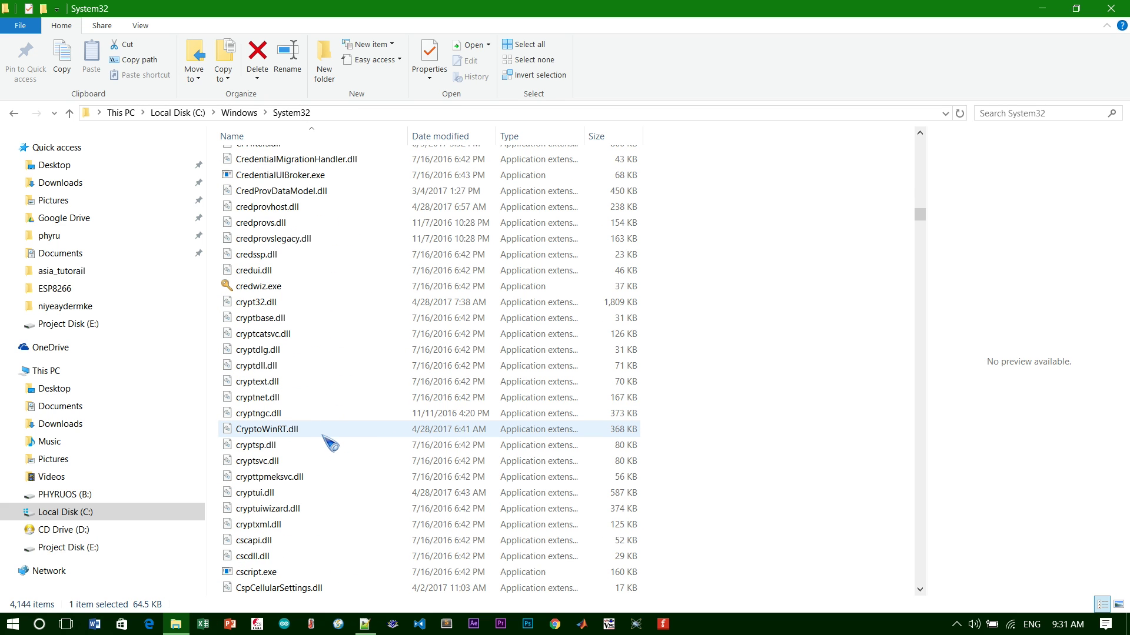
scroll(330, 444, "down", 4)
left_click(301, 497)
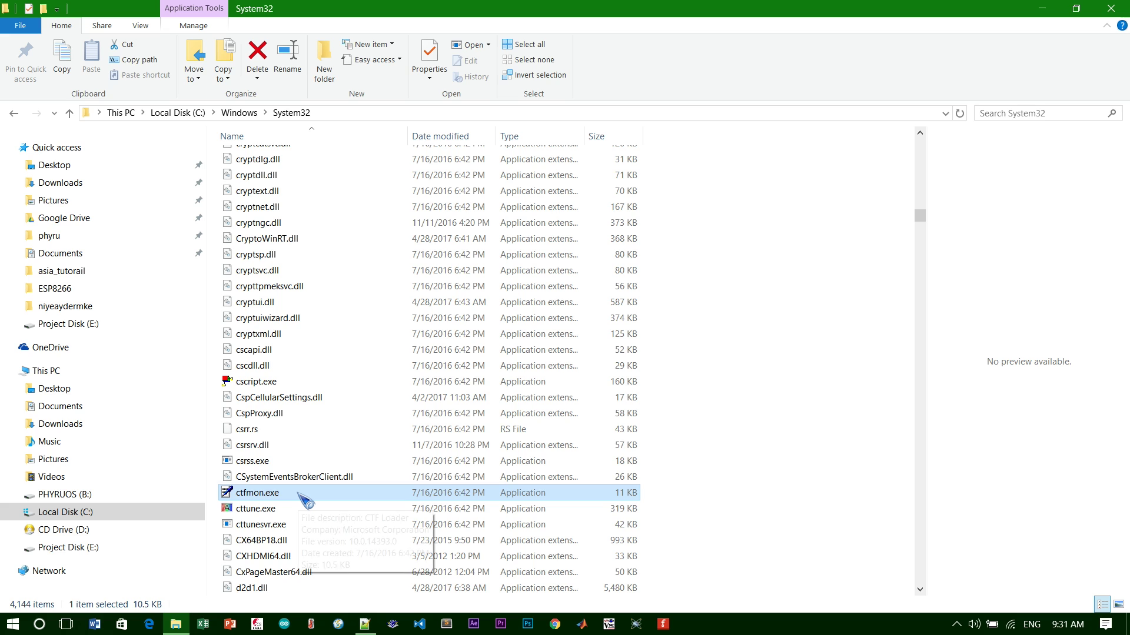
- Check Start search with junk text 'sgfdgfsgfd', clear it, then bring up the Notepad++ notes
key("super")
type("sgfdgfsgfd")
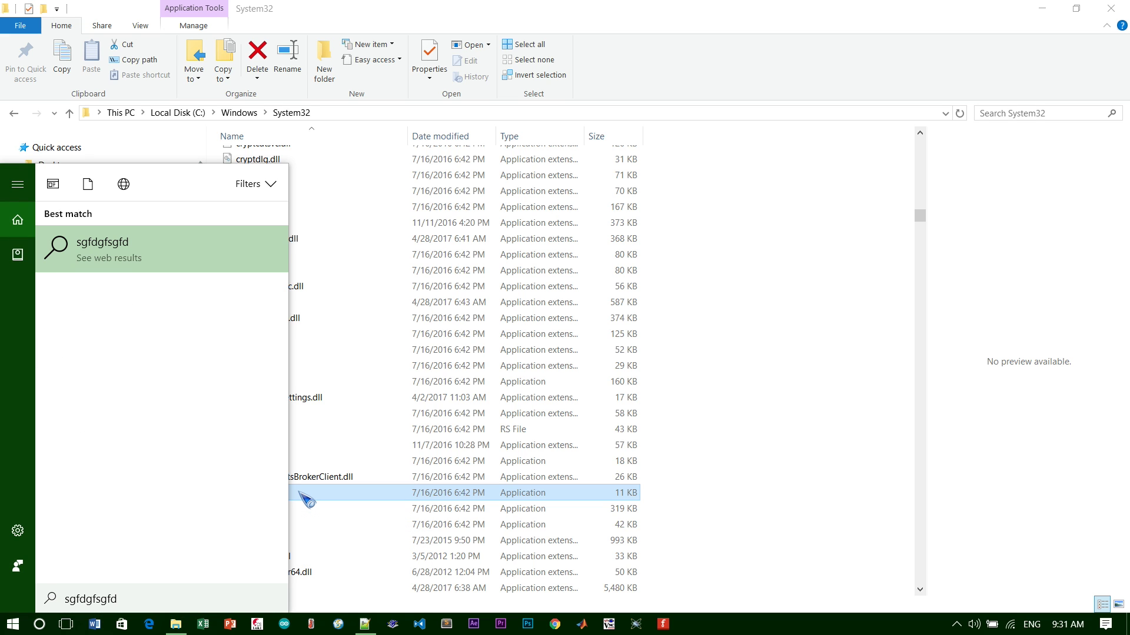
key("ctrl+a")
key("BackSpace")
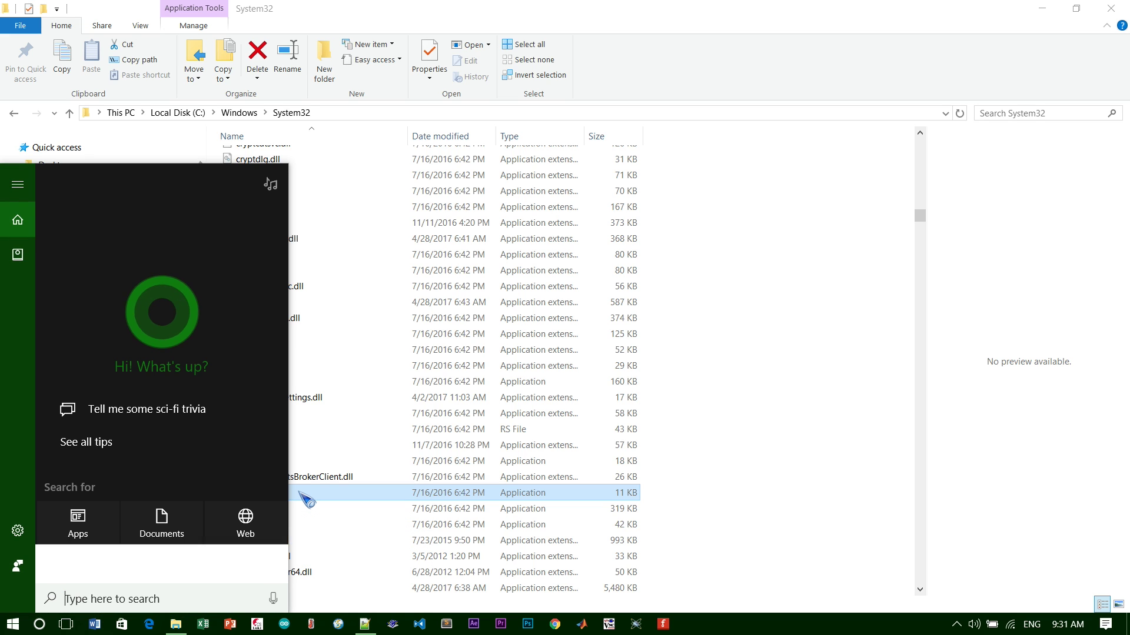
key("Escape")
left_click(859, 408)
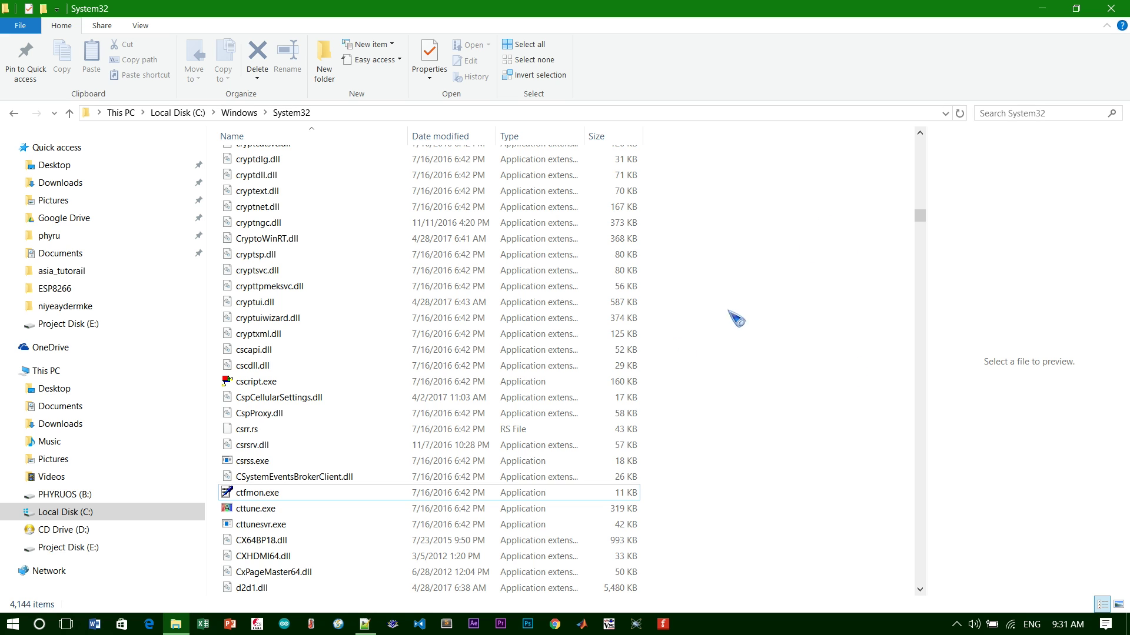
left_click(365, 624)
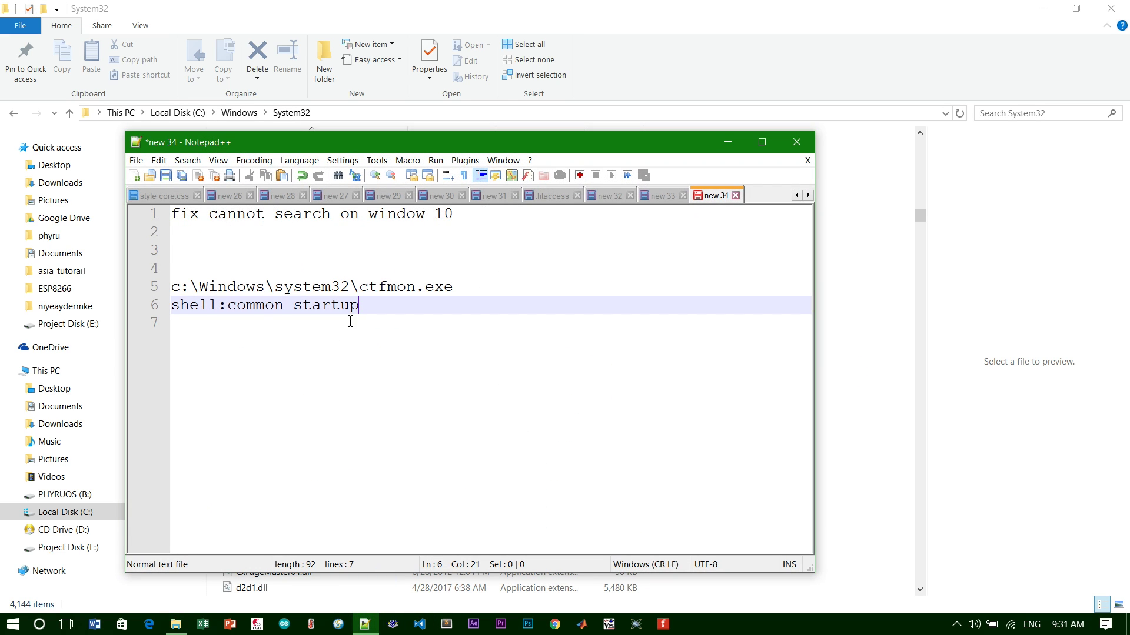
- Copy the 'shell:common startup' line from the notes into the Run box
left_click_drag(359, 308, 161, 309)
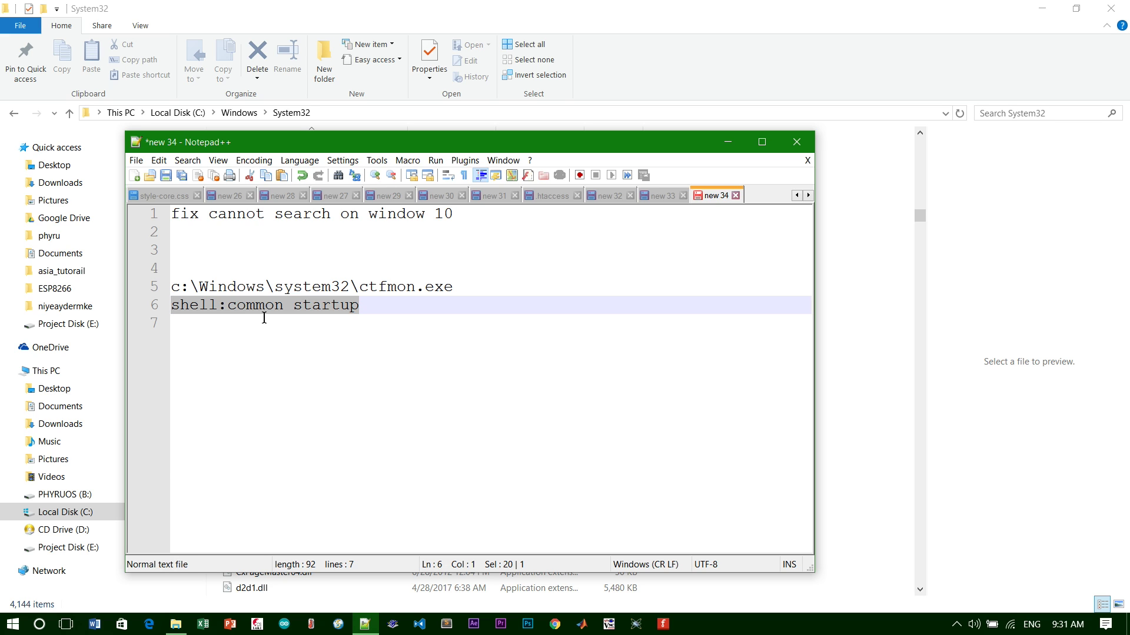
key("super+r")
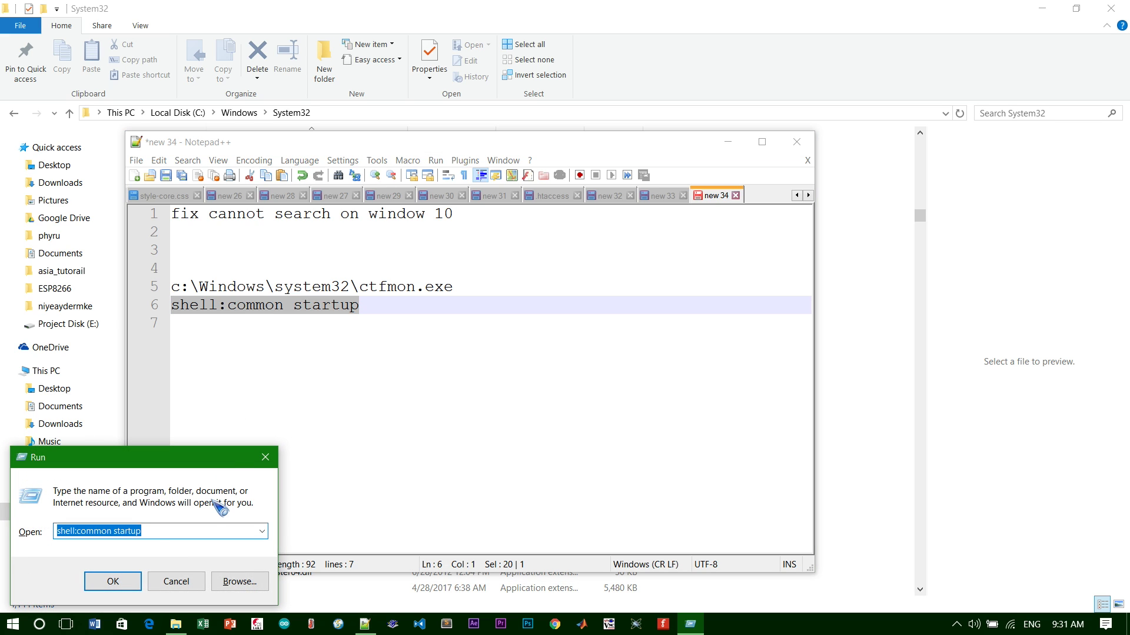
- Run shell:common startup to open the common Startup folder and move its window aside
left_click(157, 532)
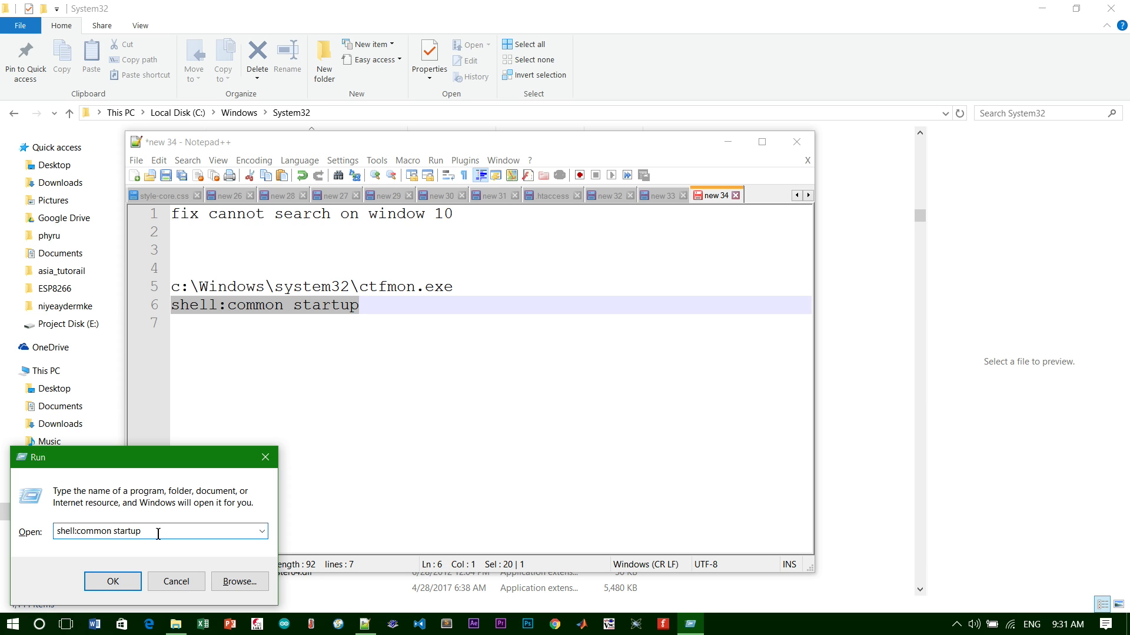
left_click(125, 583)
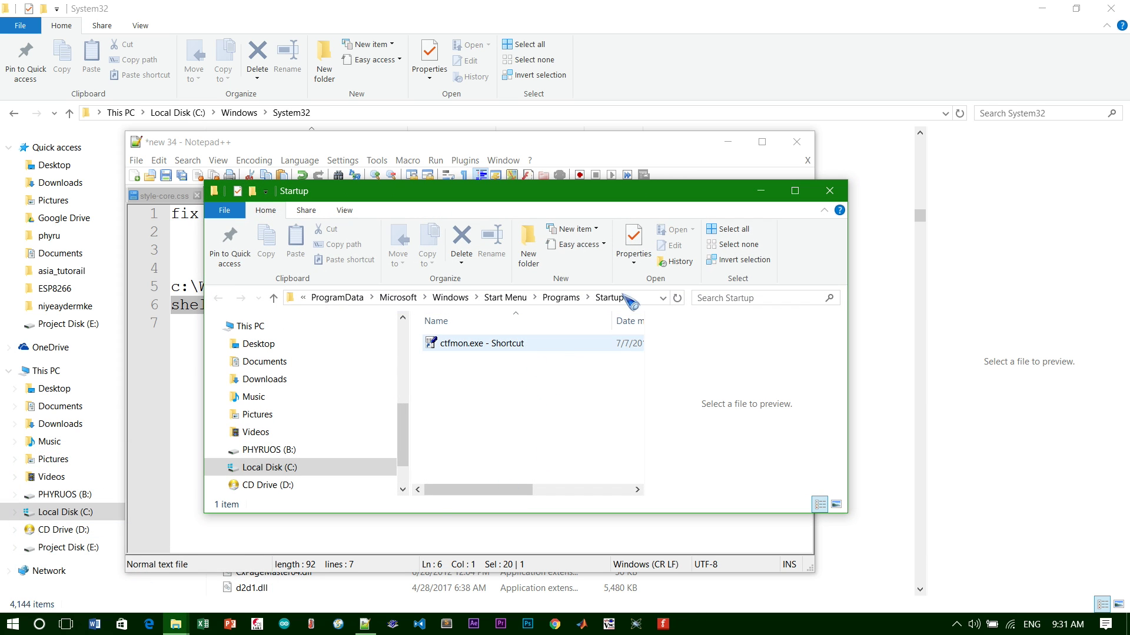
left_click_drag(518, 195, 635, 211)
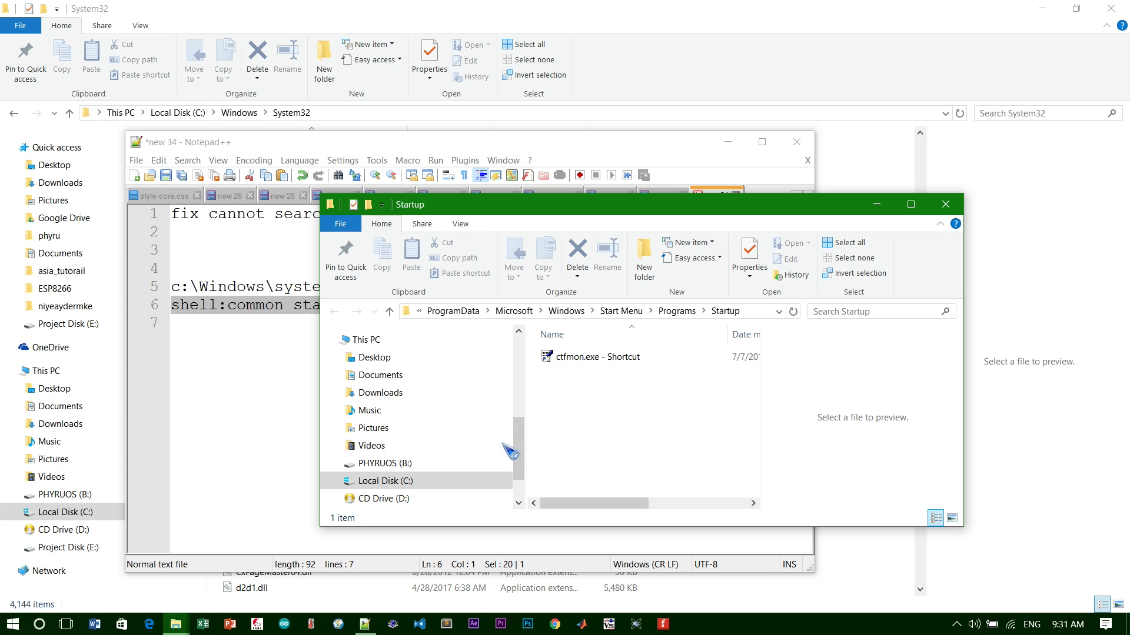
- Delete the existing ctfmon.exe shortcut from Startup and bring System32 back to the front
left_click(605, 360)
key("Delete")
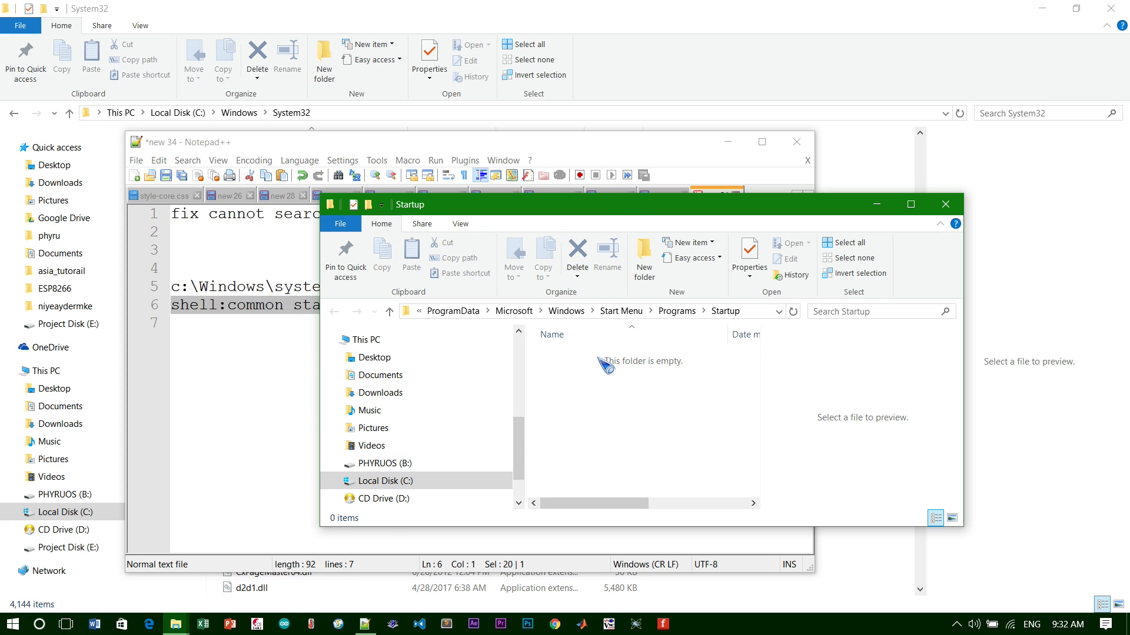
left_click_drag(532, 212, 713, 196)
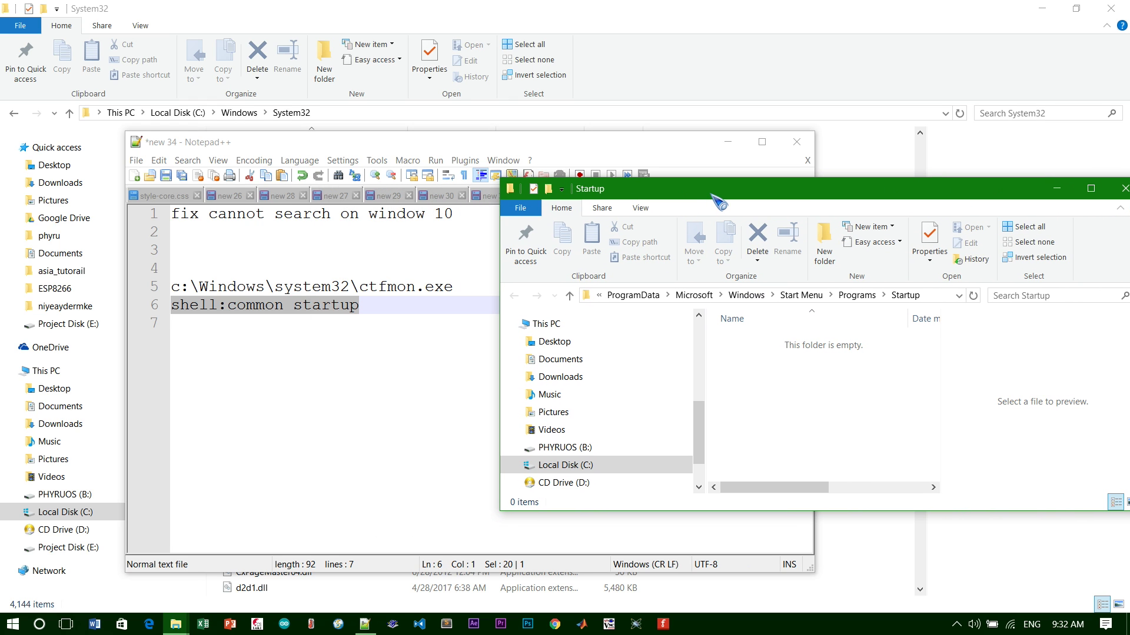
left_click(176, 625)
left_click(89, 553)
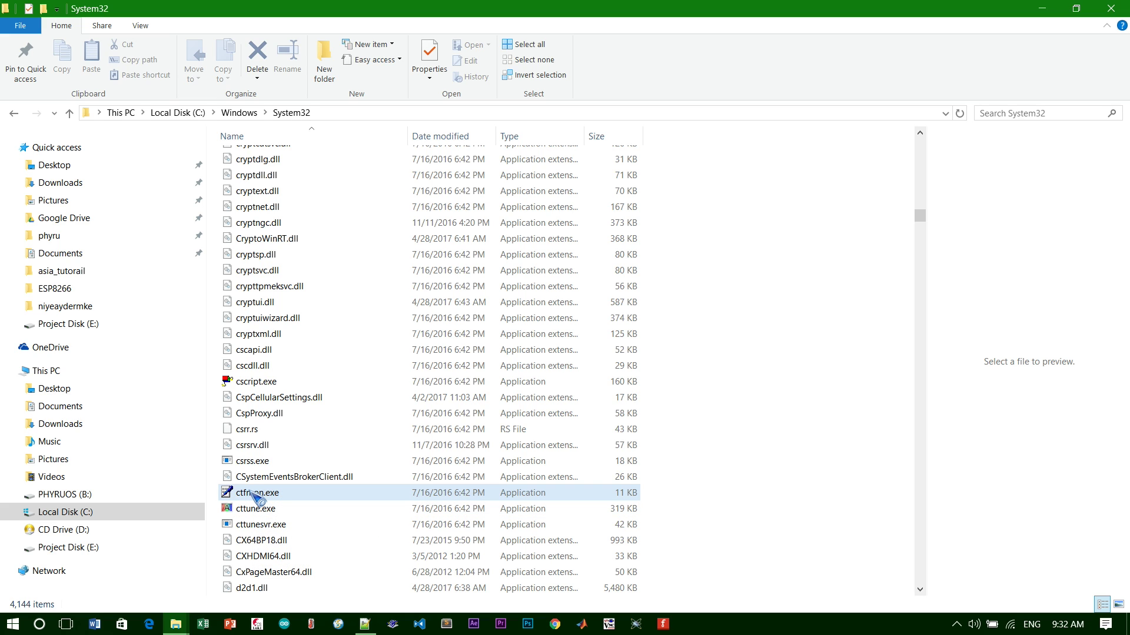
- Create a ctfmon.exe shortcut and accept placing it on the desktop
left_click(252, 496)
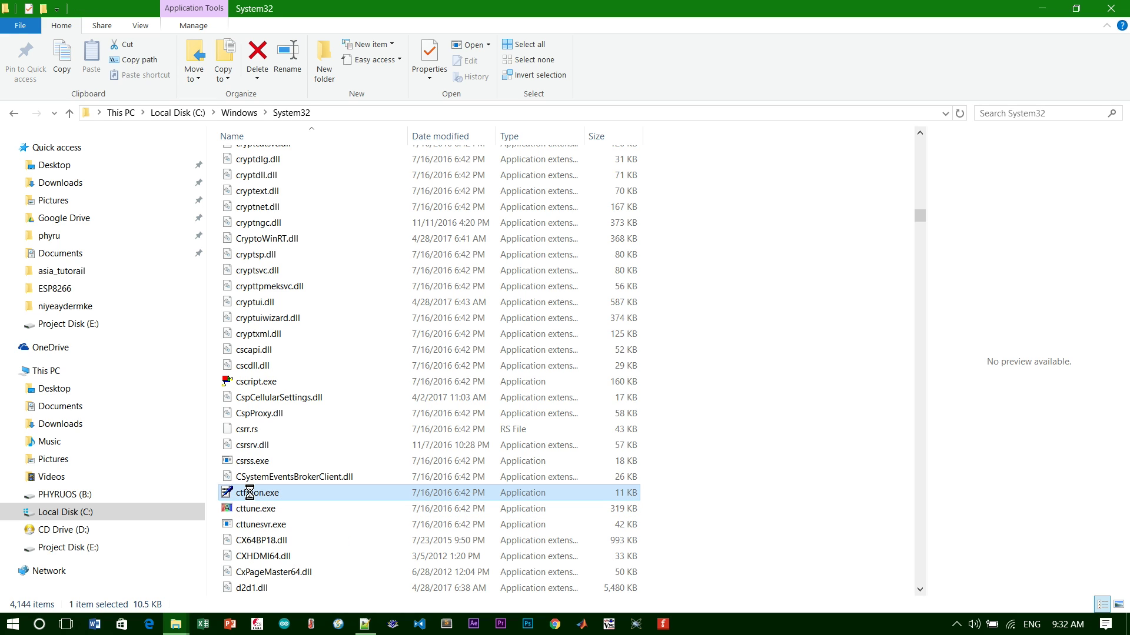
right_click(252, 496)
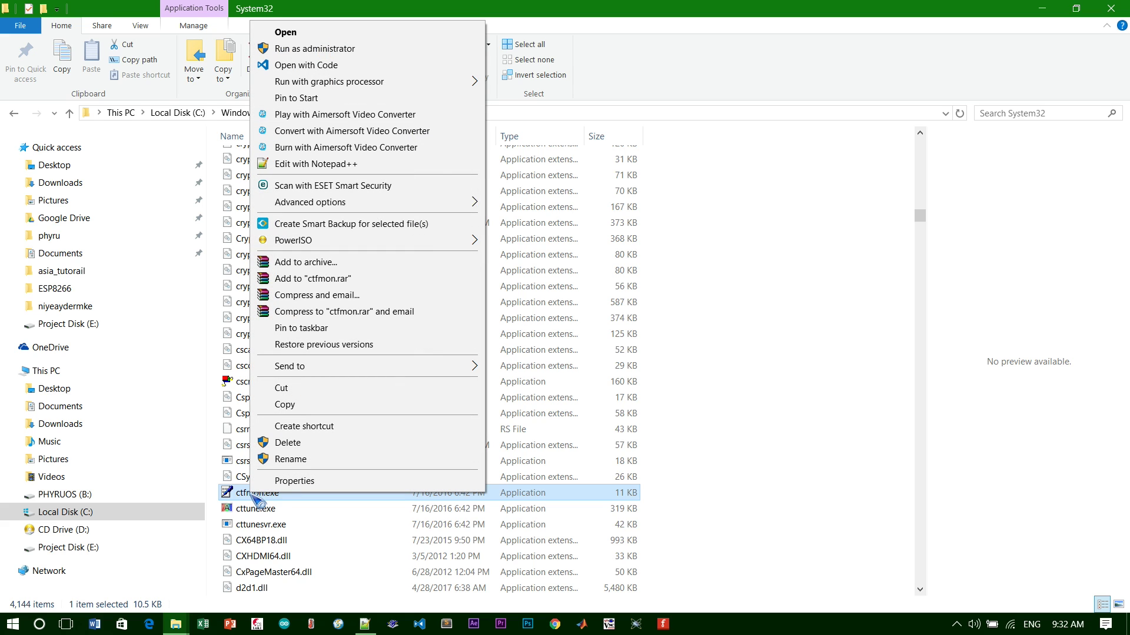
left_click(311, 427)
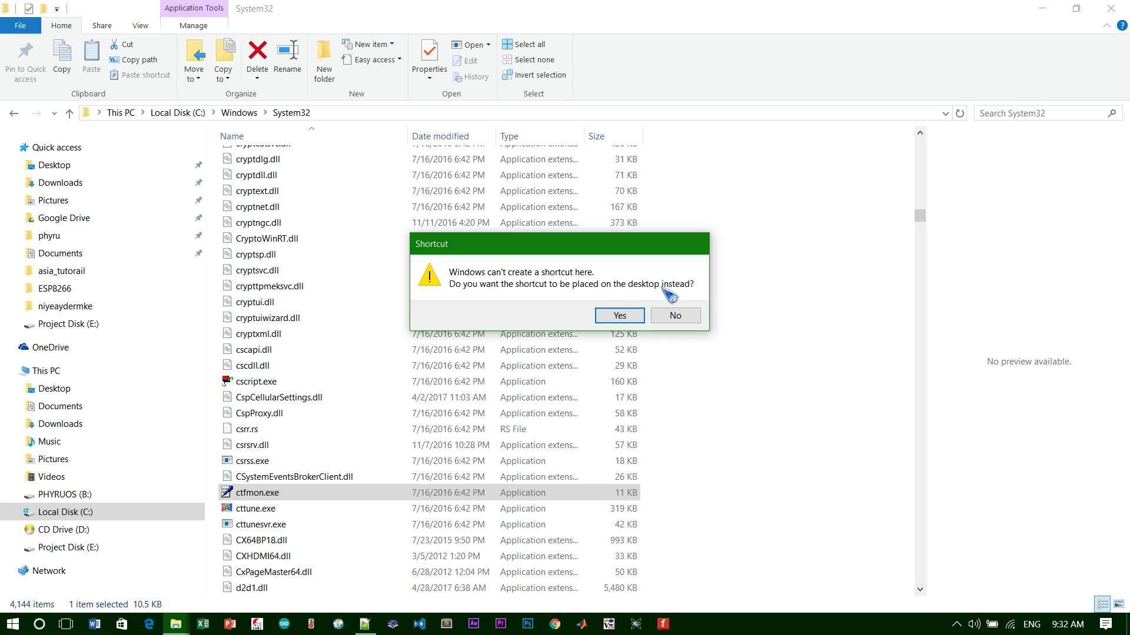
left_click(628, 316)
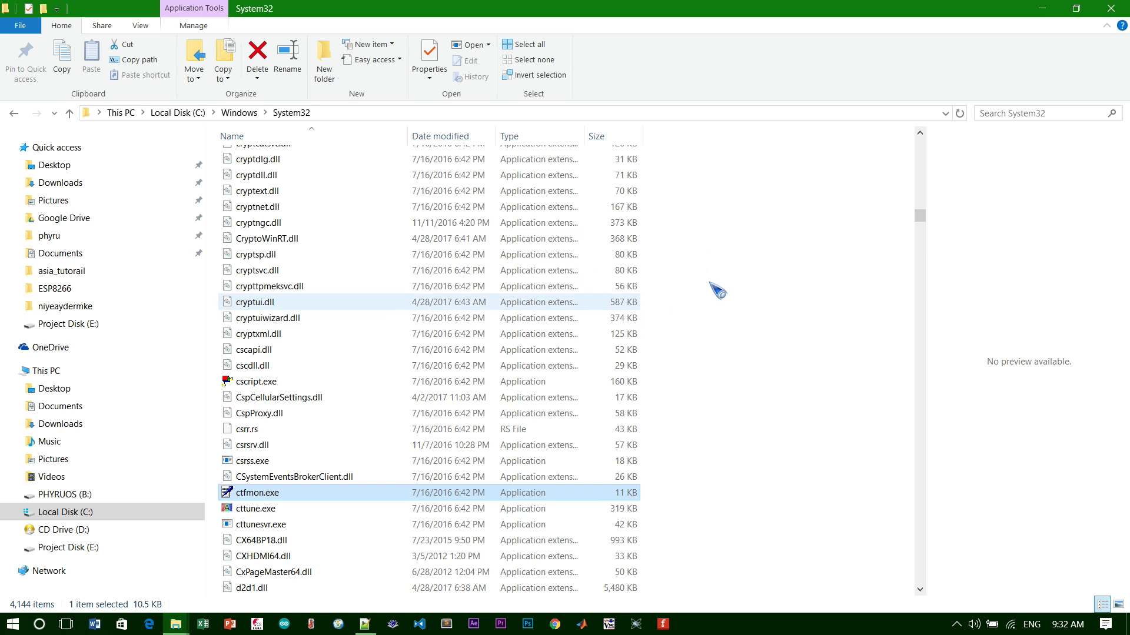
left_click(1047, 10)
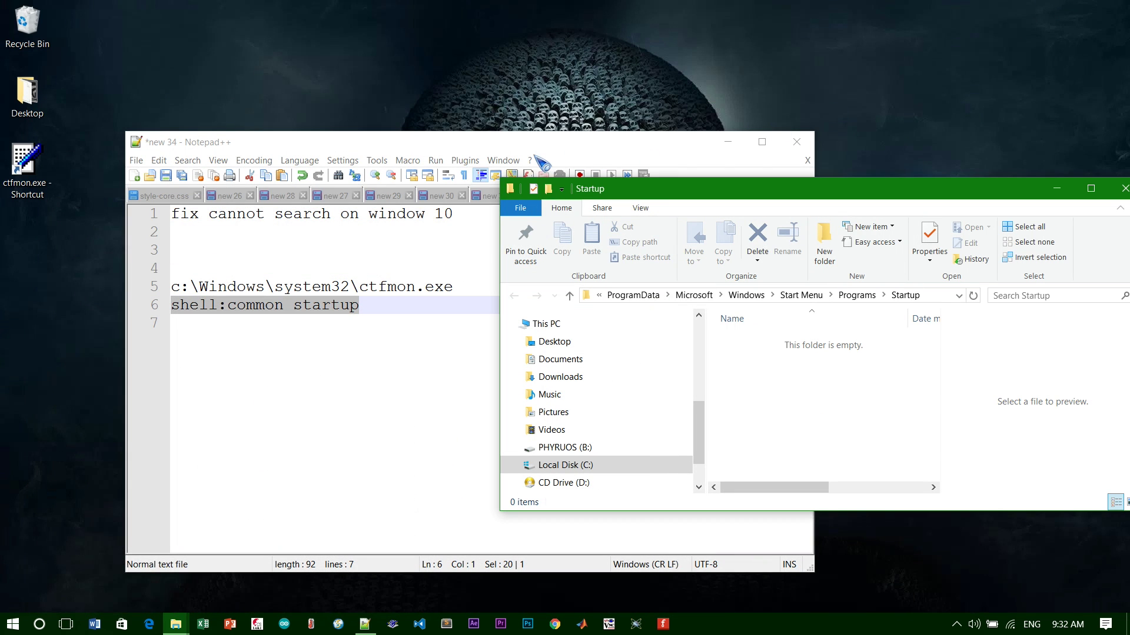
- Cut the desktop ctfmon.exe shortcut and paste it into Startup, granting administrator permission
left_click(24, 167)
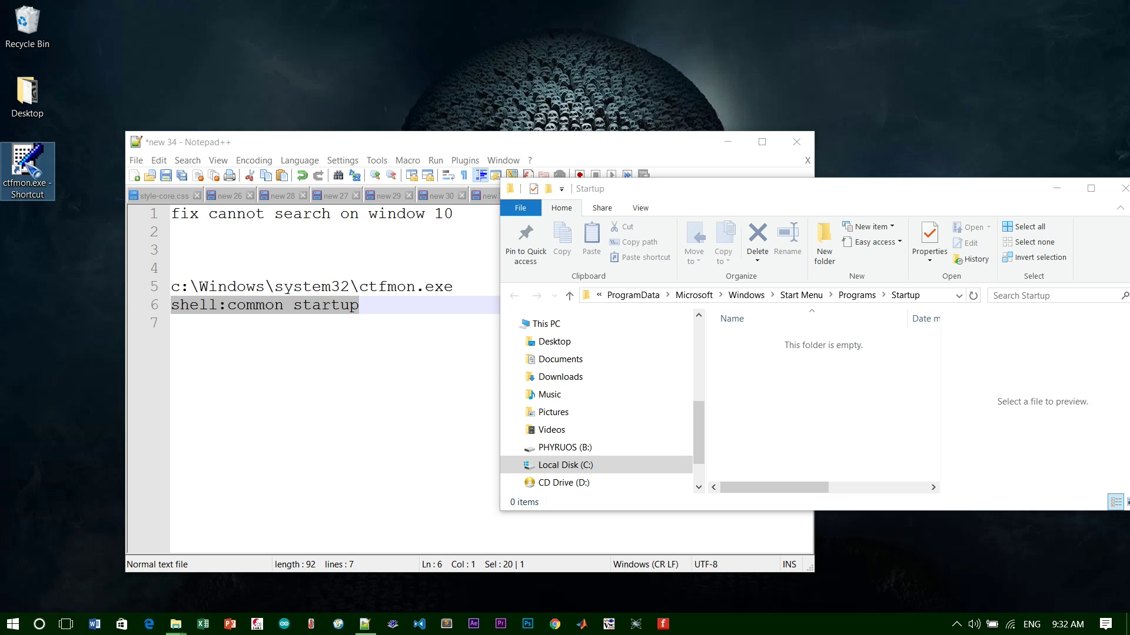
double_click(26, 166)
right_click(23, 164)
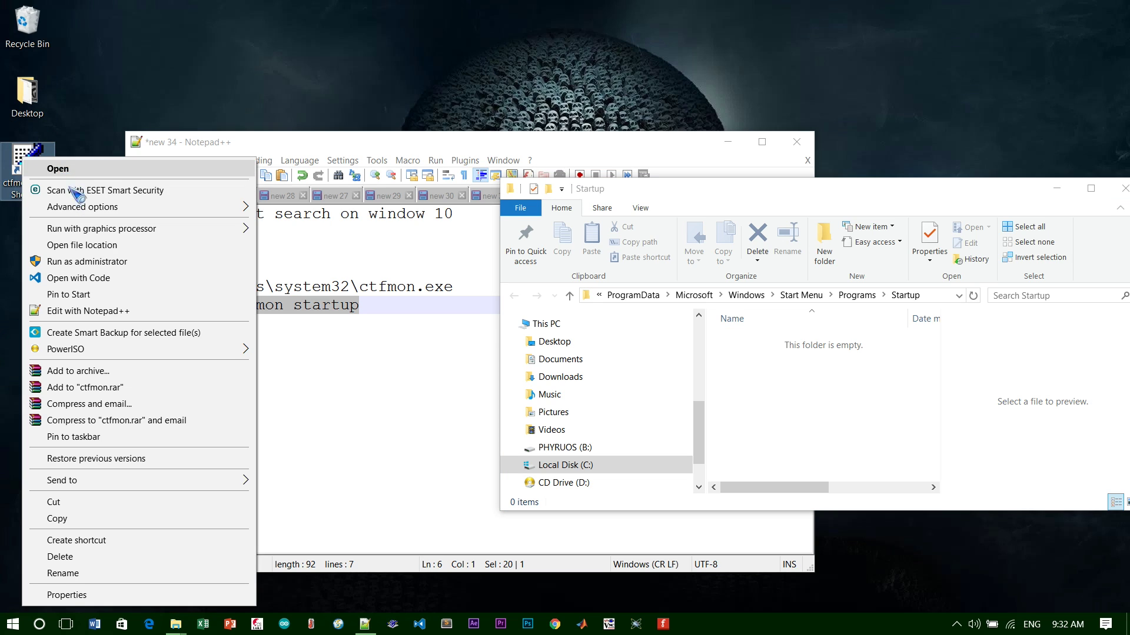
left_click(89, 504)
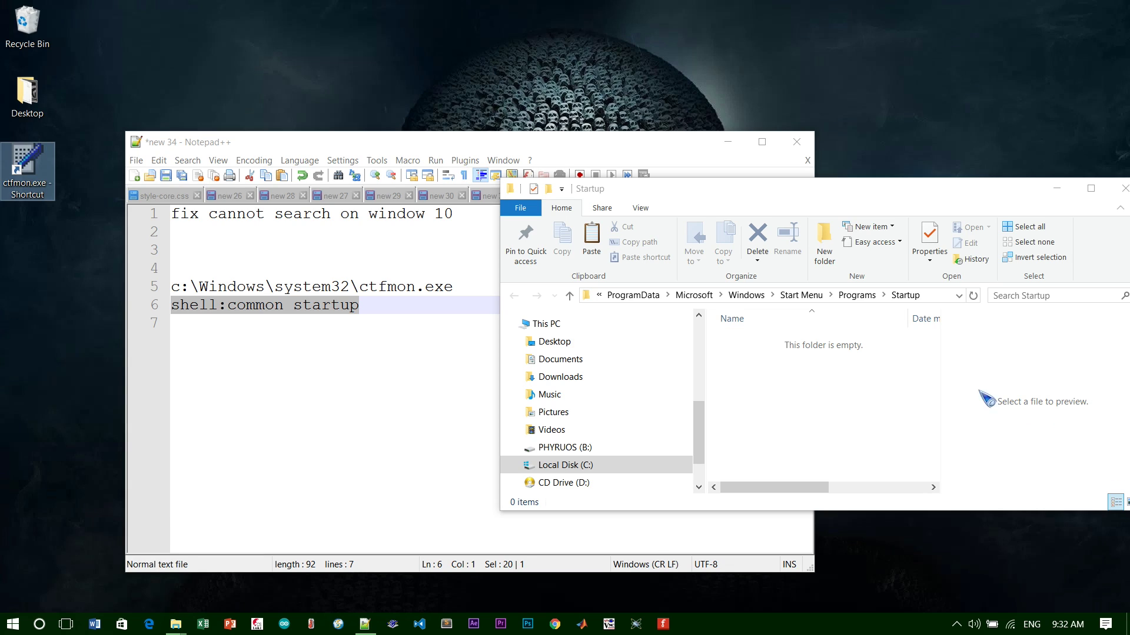
left_click(882, 386)
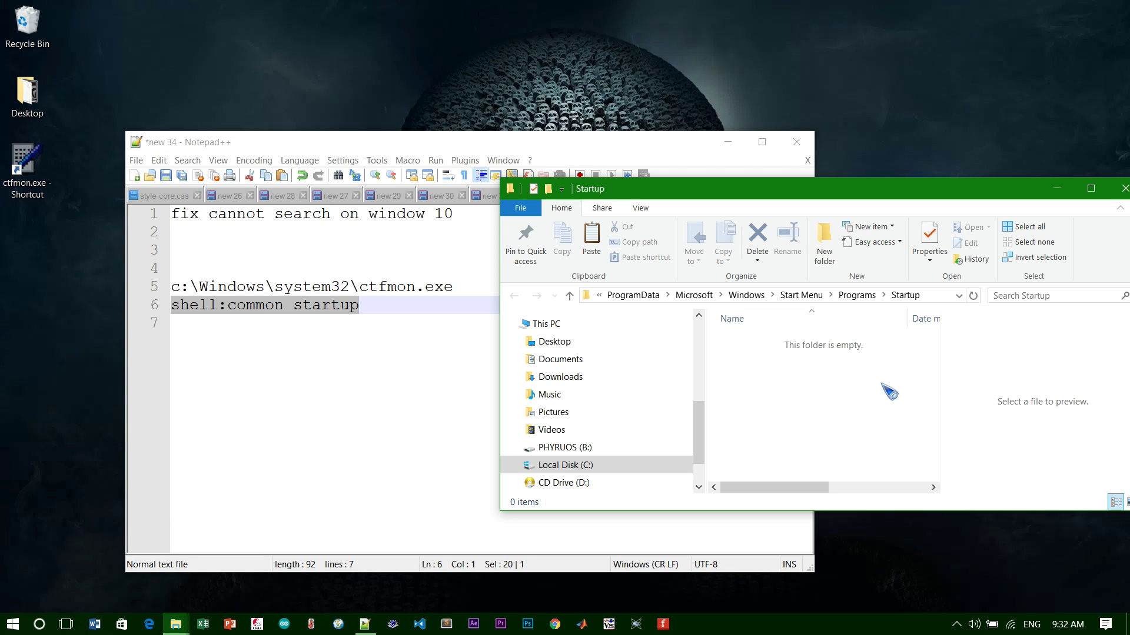
right_click(844, 374)
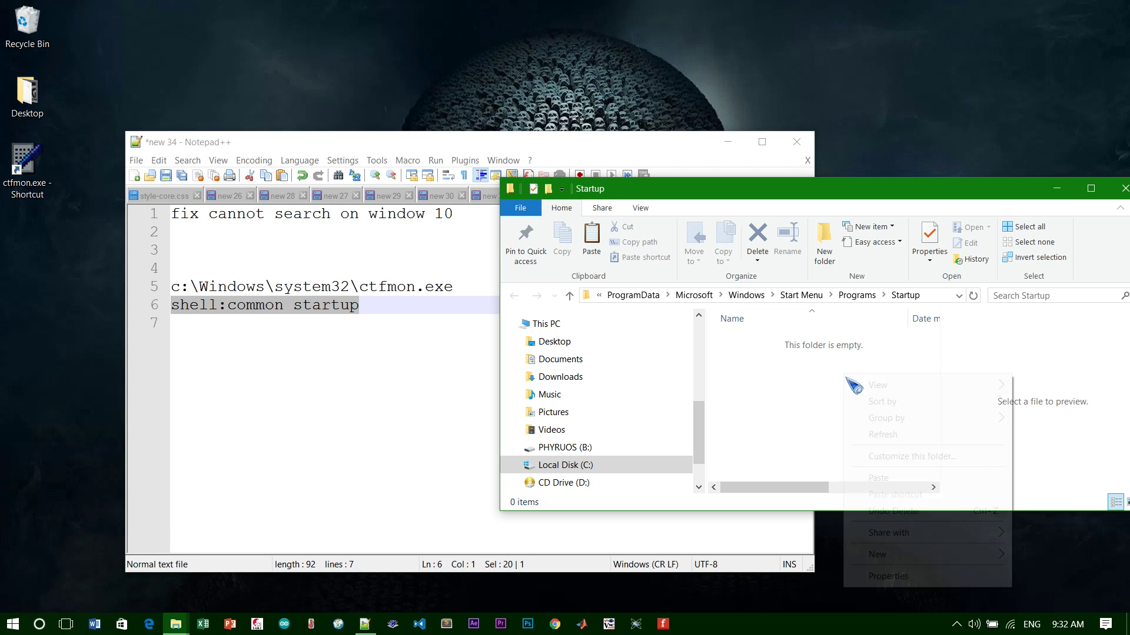
left_click(879, 478)
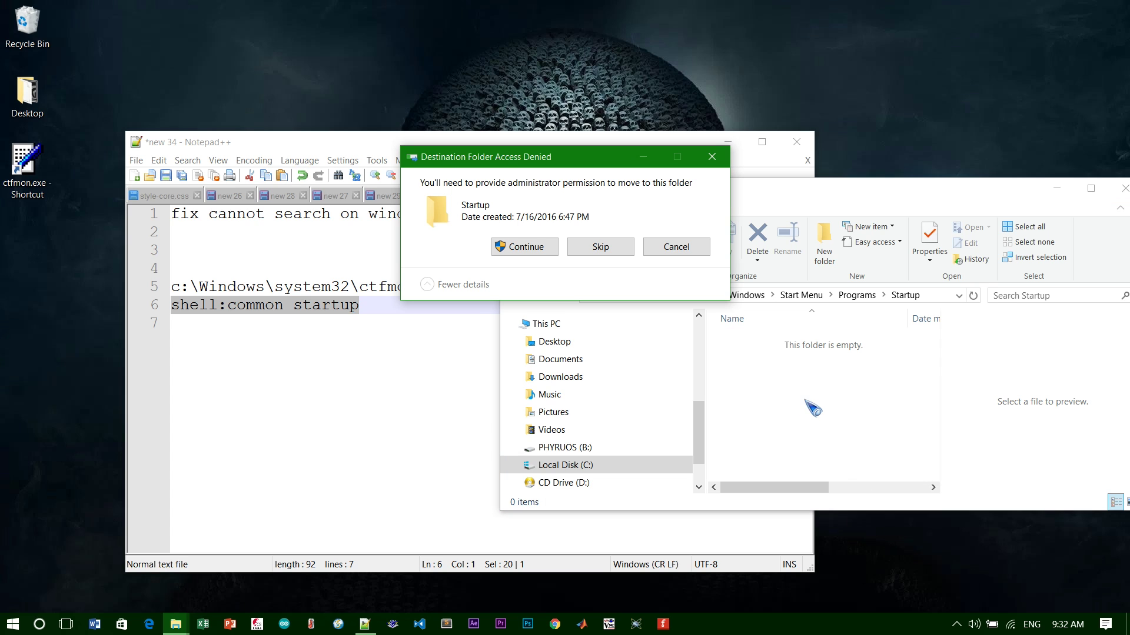
left_click(522, 248)
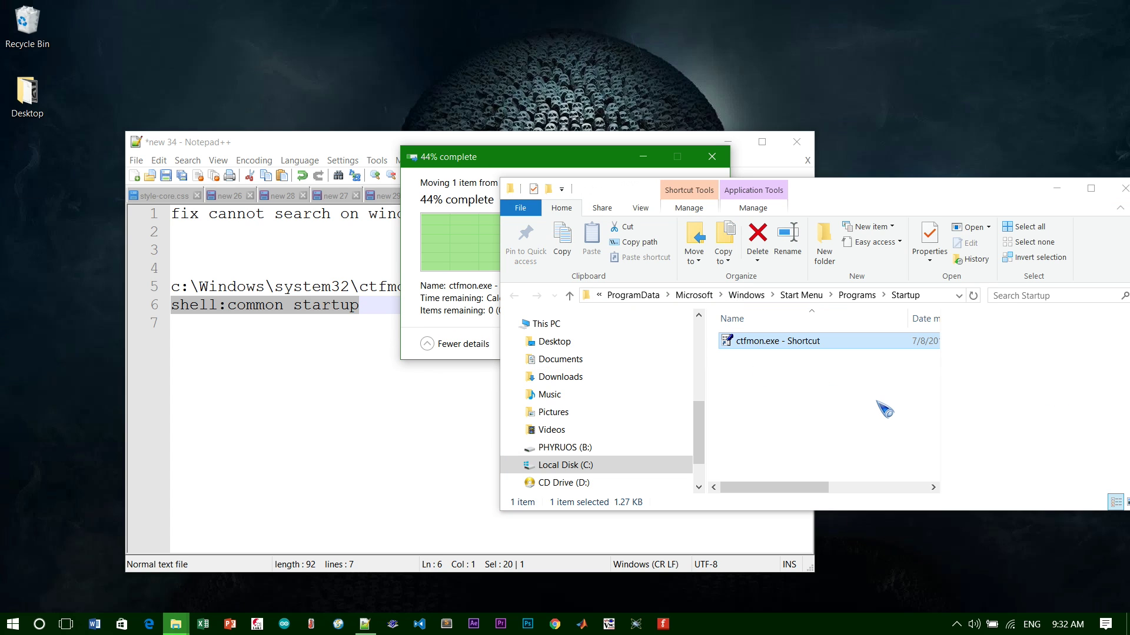
- Close Notepad++ and the Startup window, then restore the System32 window
left_click(797, 142)
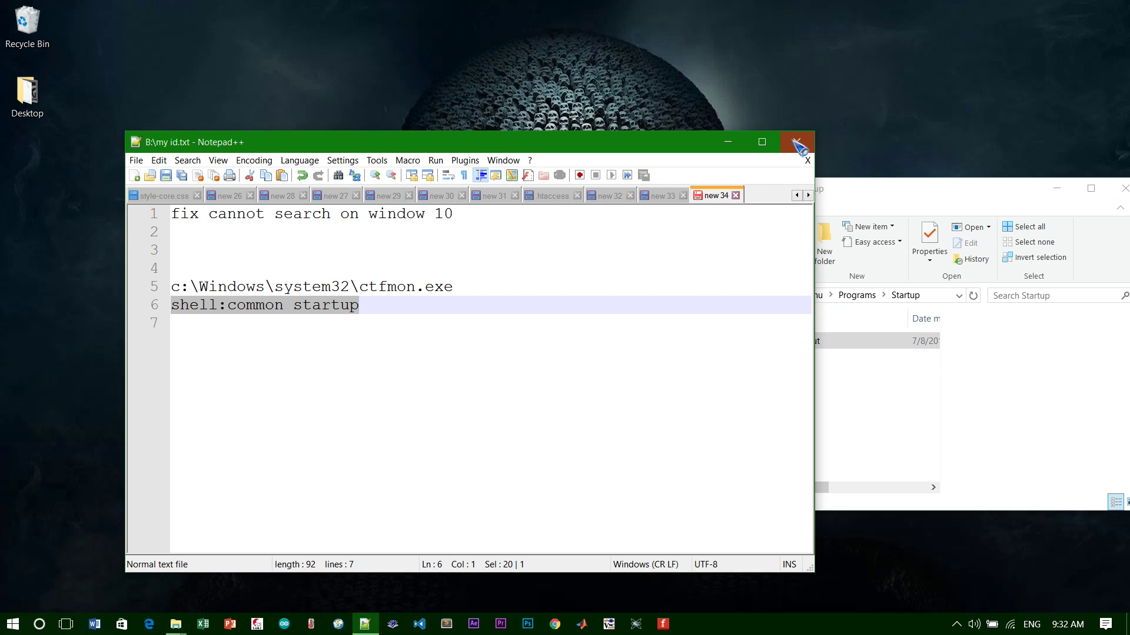
left_click_drag(870, 187, 583, 136)
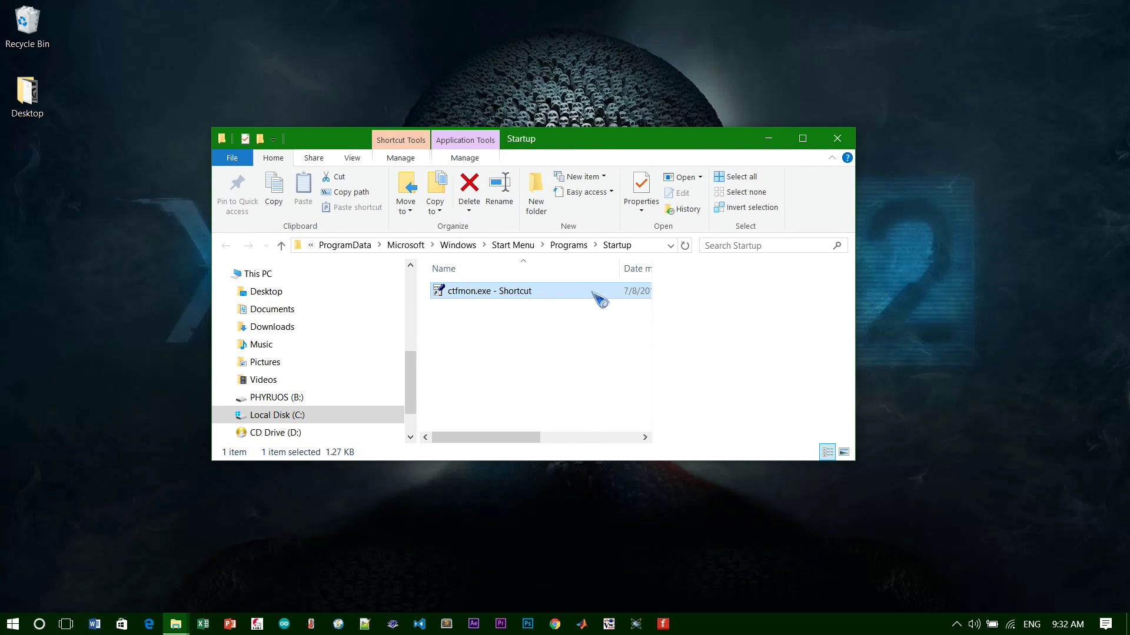
left_click(840, 144)
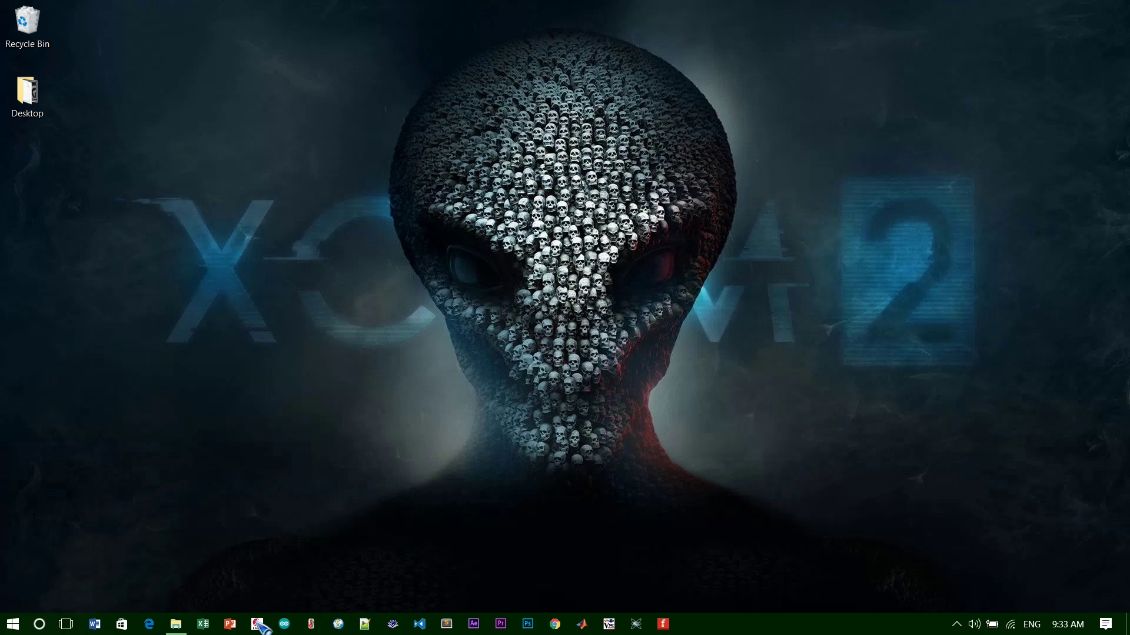
left_click(175, 624)
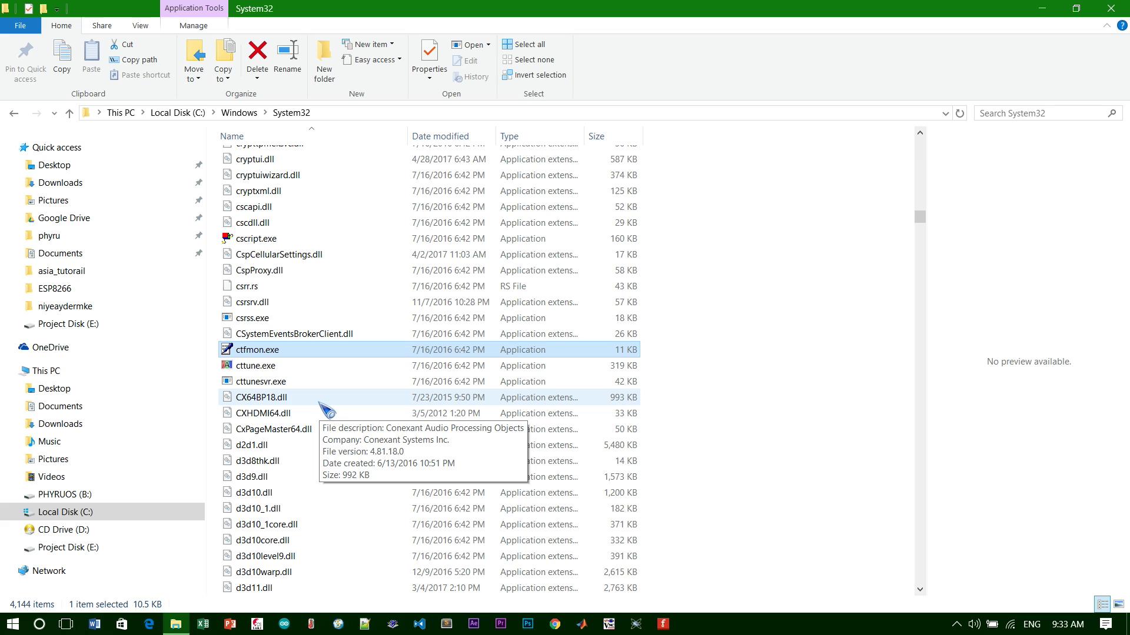
scroll(326, 410, "down", 1)
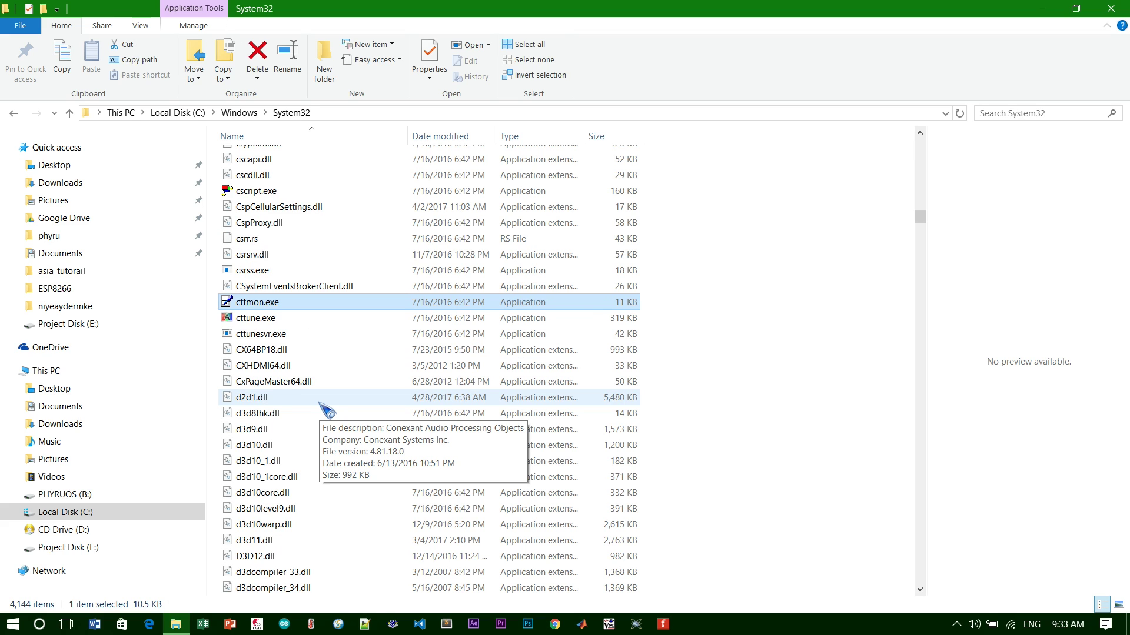